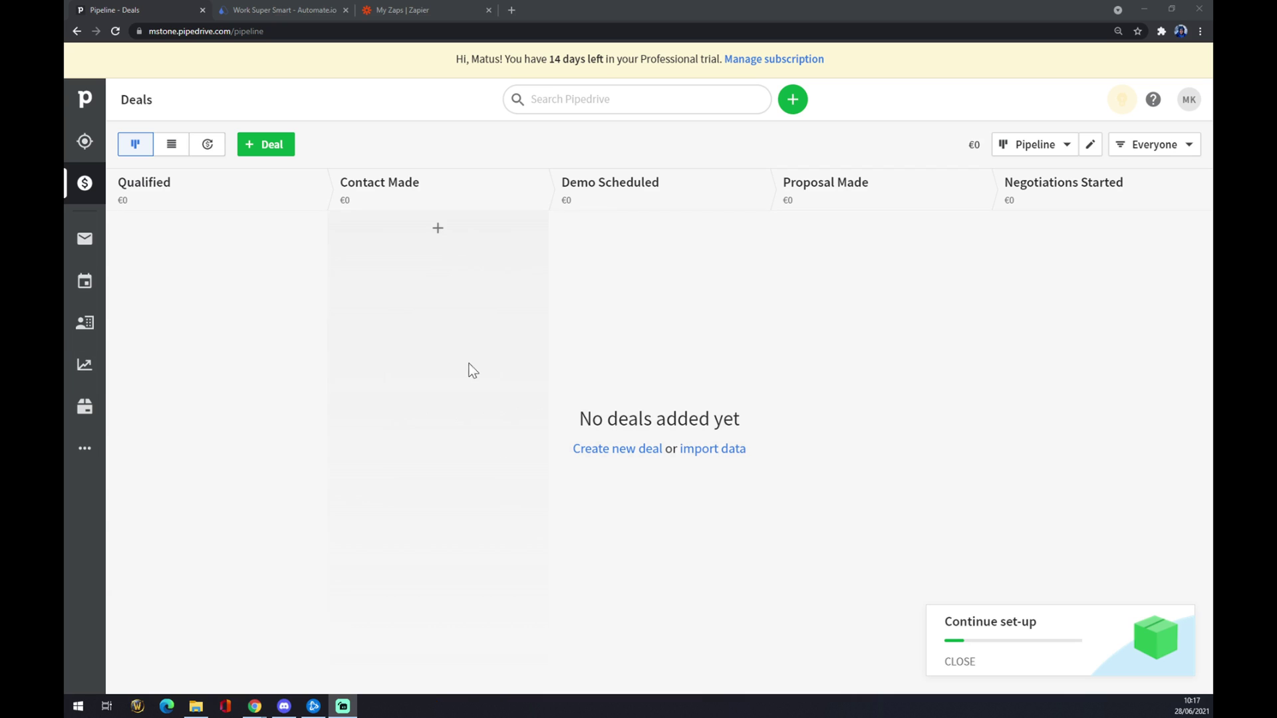
Step: Open Pipedrive's Tools and integrations settings from the MK account menu
left_click(1187, 103)
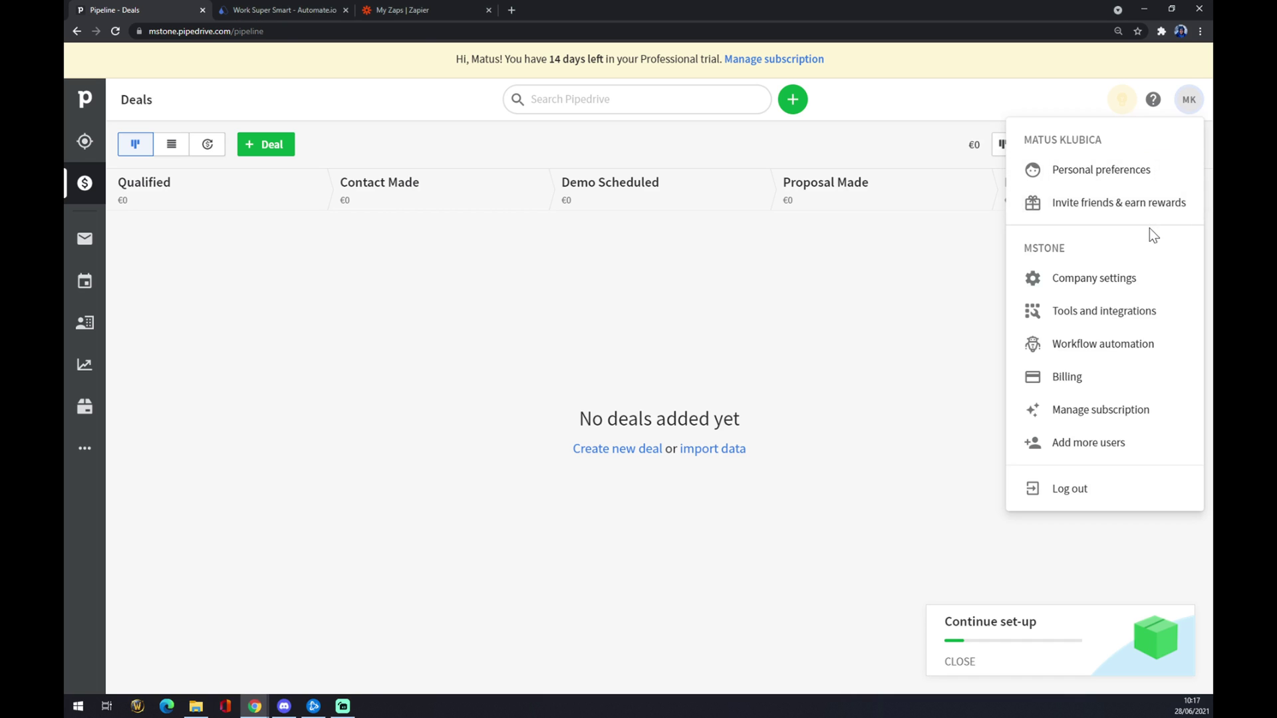
left_click(1127, 326)
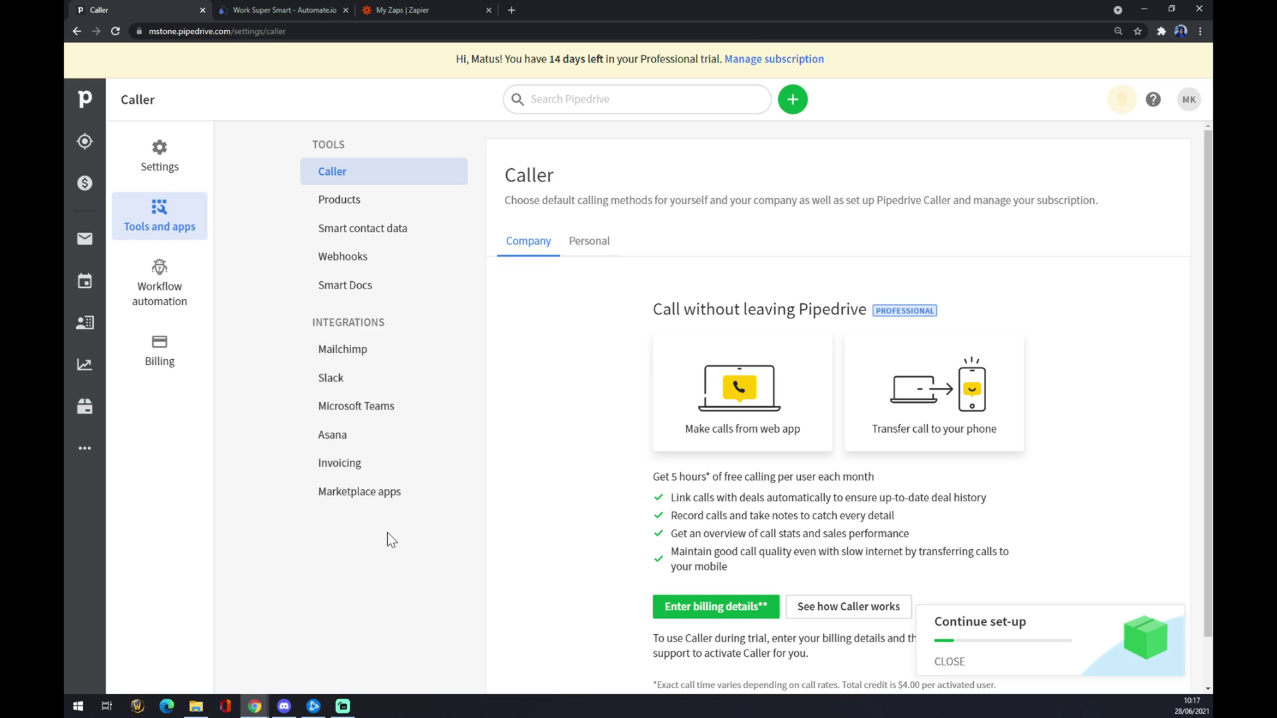
Step: Search the Pipedrive Marketplace for 'quickbooks' and open the QuickBooks app page
left_click(368, 493)
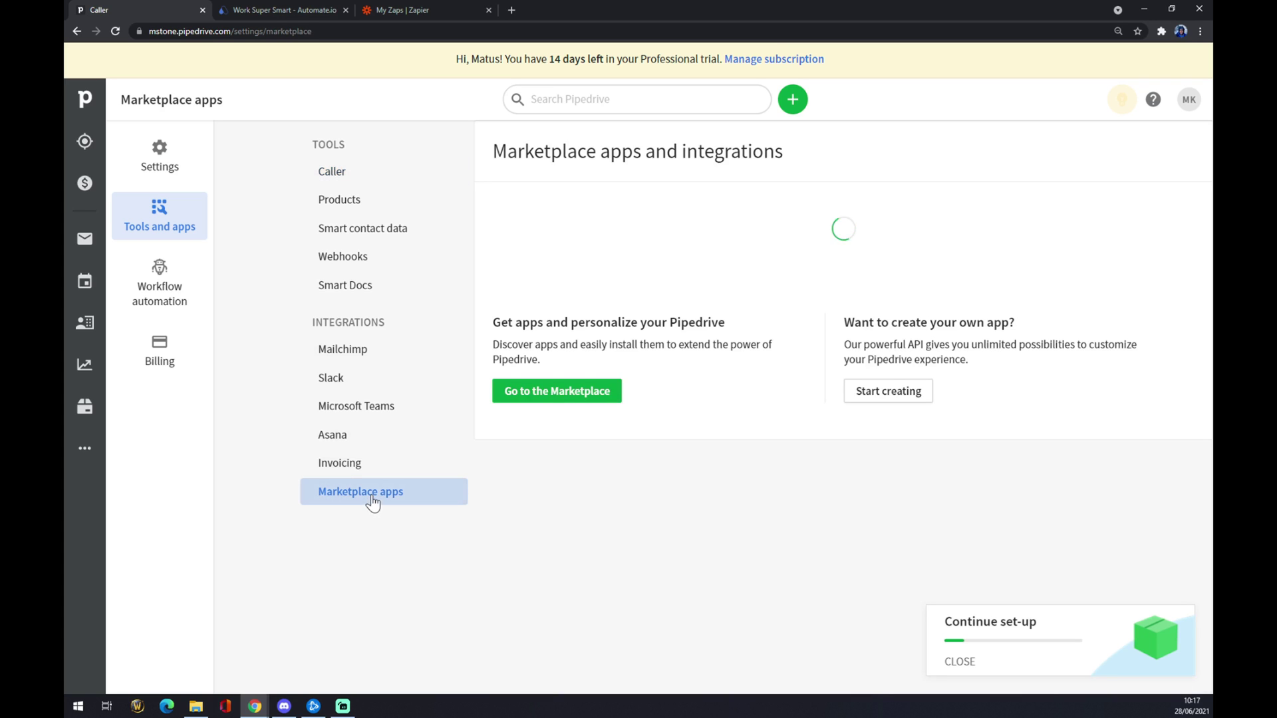
left_click(544, 371)
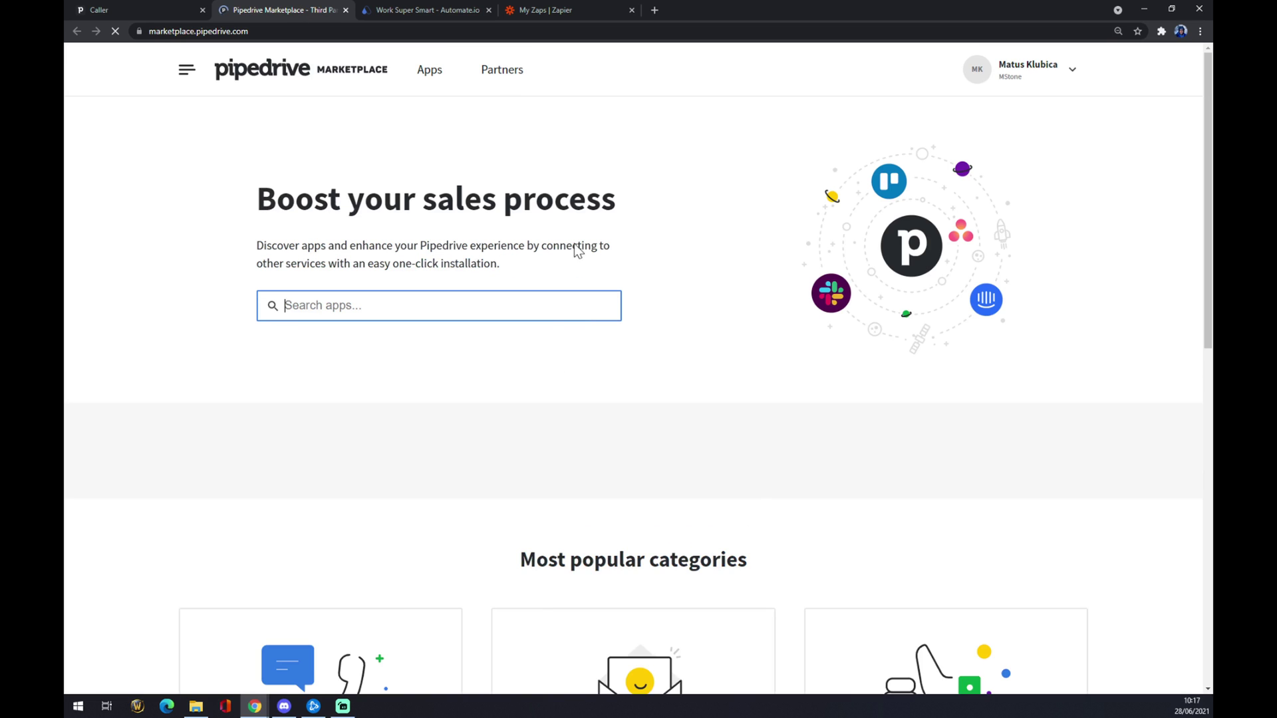
type("quic")
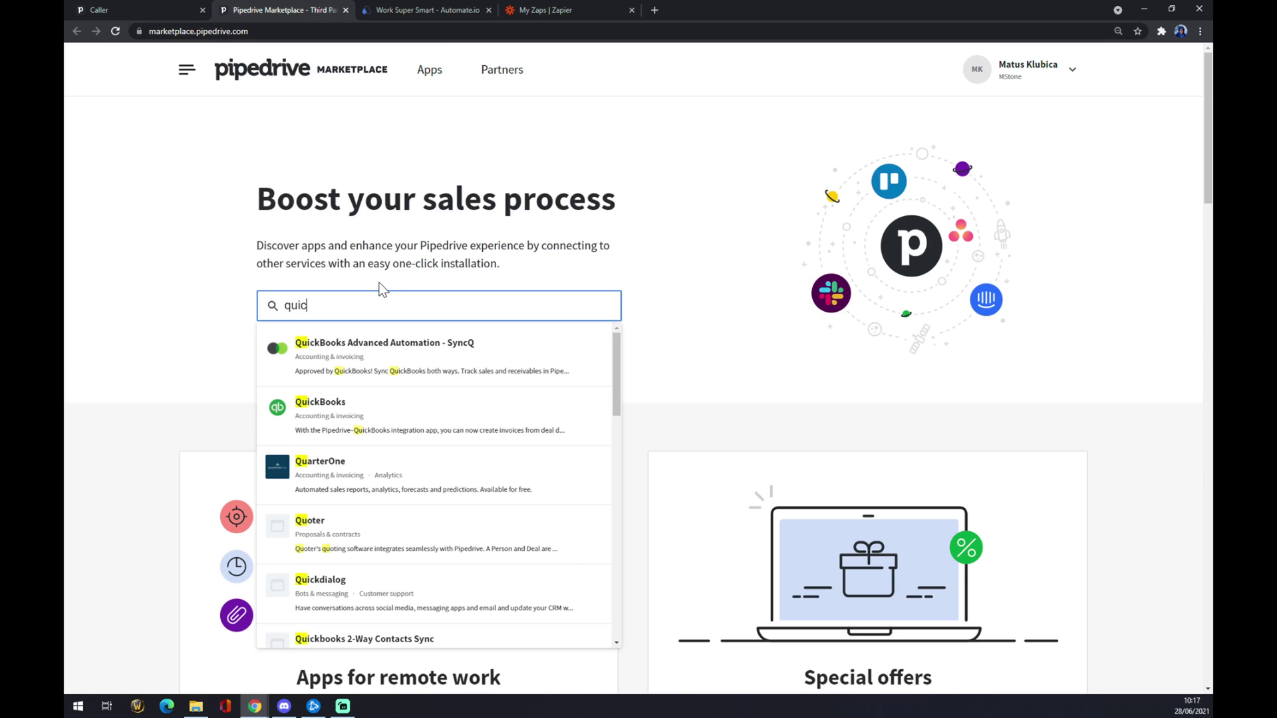
type("kbooks")
key("Return")
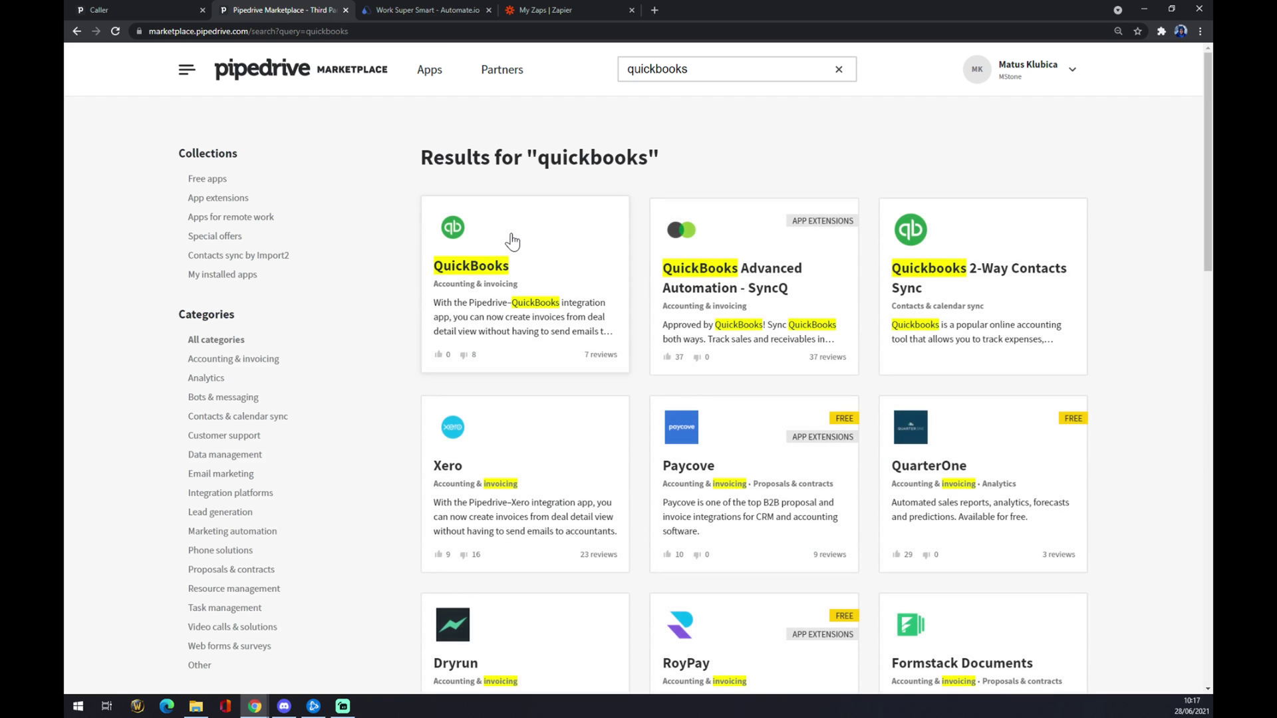
left_click(514, 240)
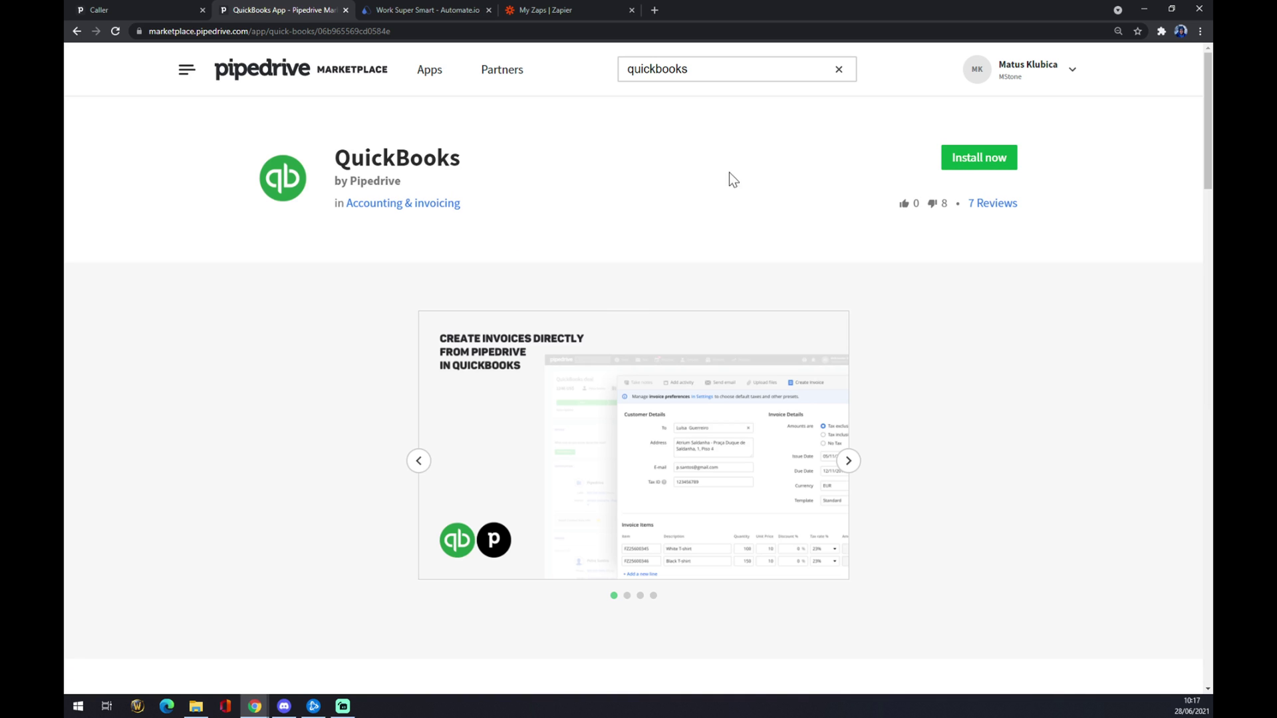
Step: Switch to Automate.io, close the QuickBooks marketplace tab, and show all integration categories
left_click(391, 6)
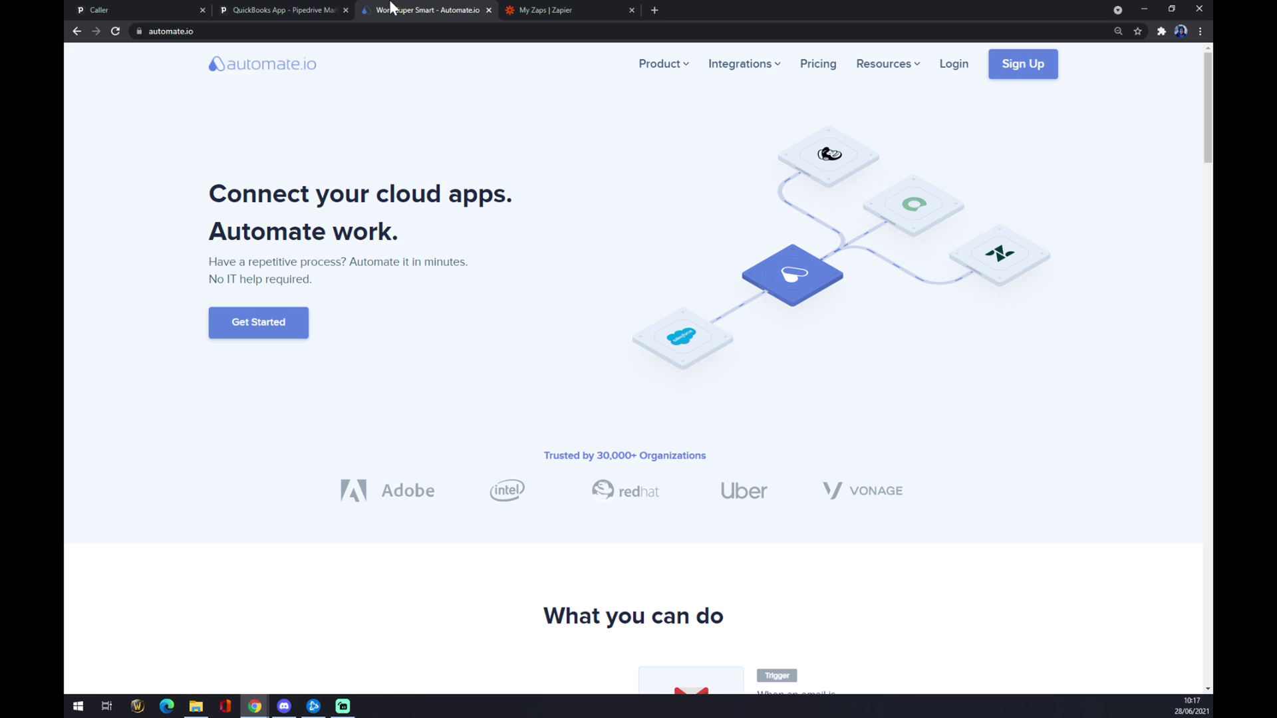
left_click(344, 10)
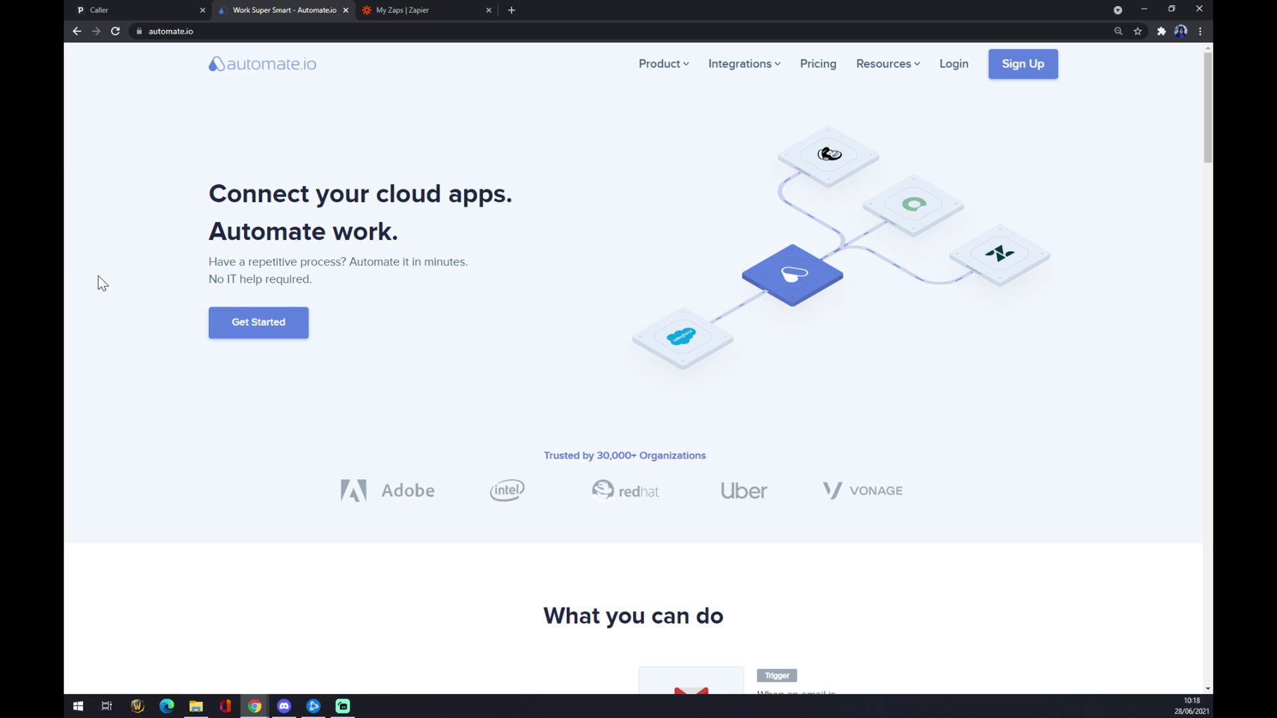
mouse_move(758, 79)
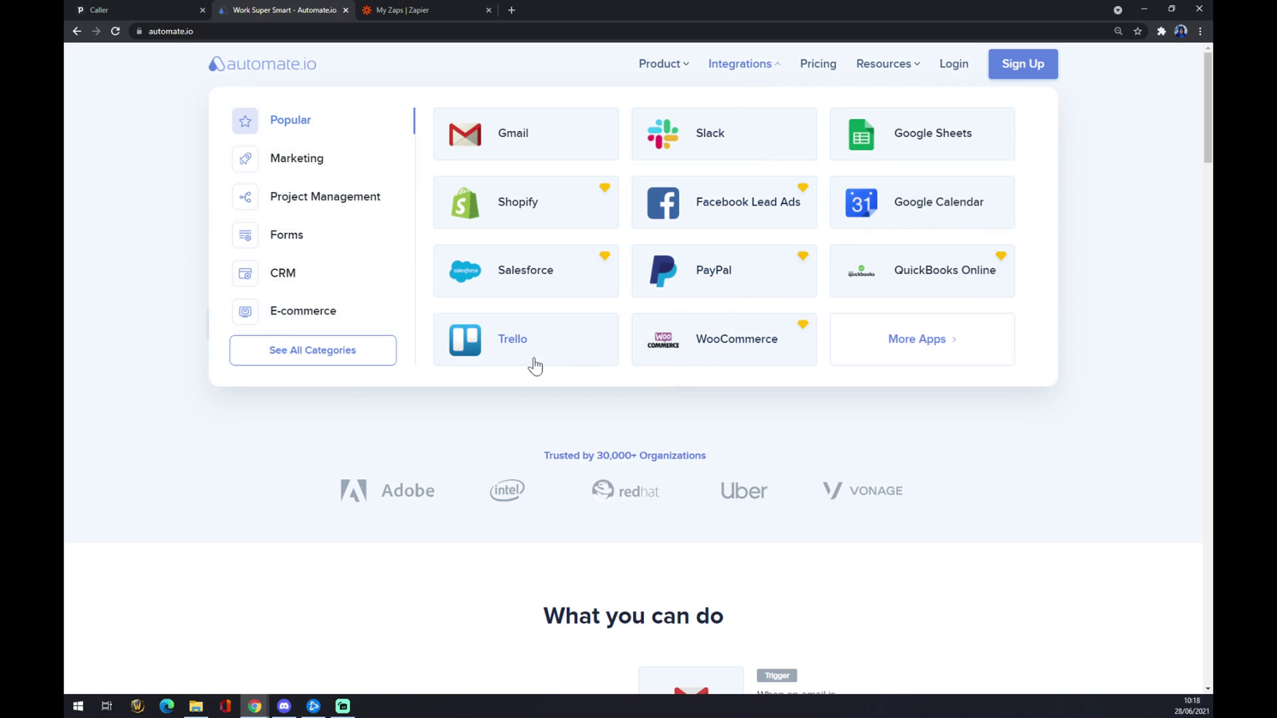
left_click(358, 360)
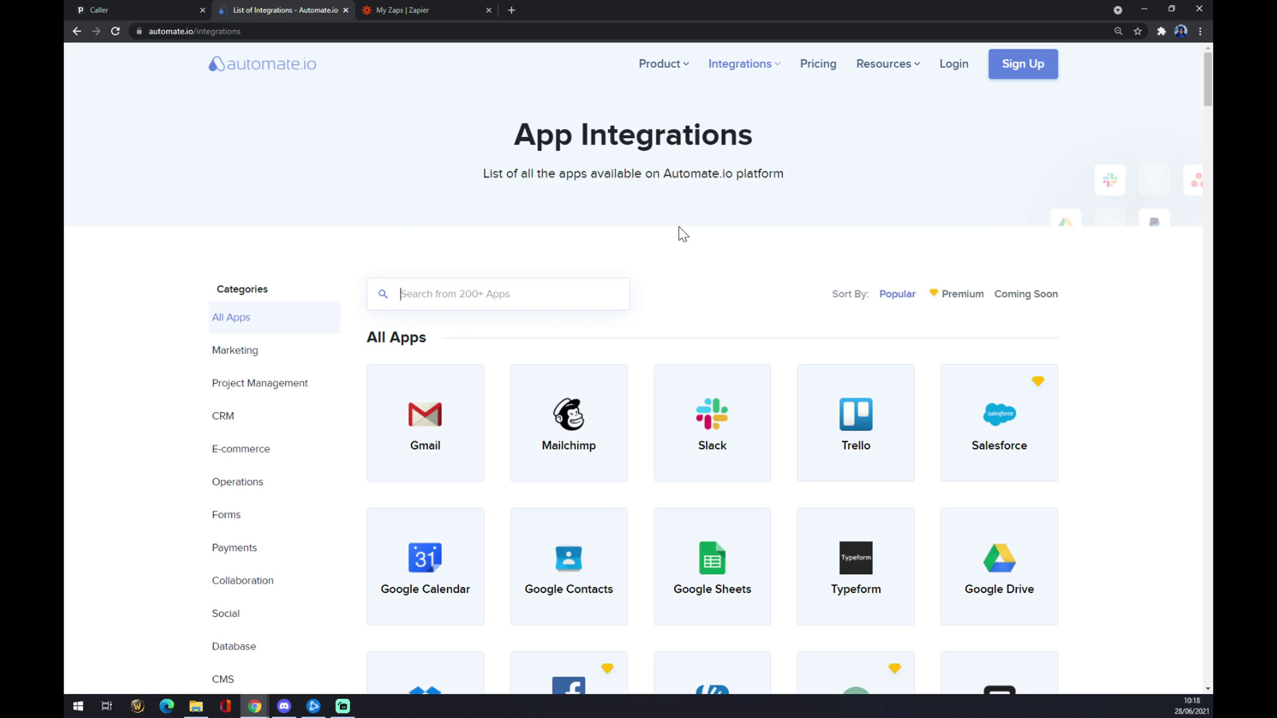
Step: Search 'piped', open the Pipedrive integrations page, and search it for 'quick'
type("ú")
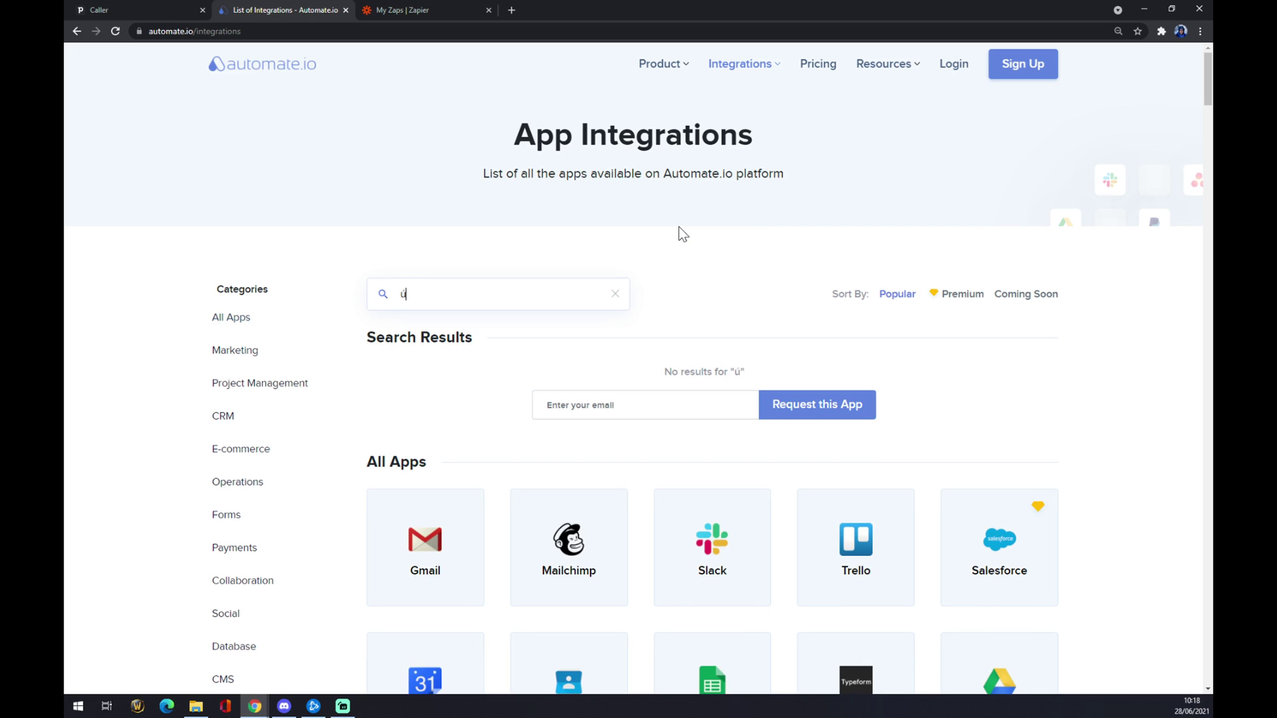
key("BackSpace")
type("piped")
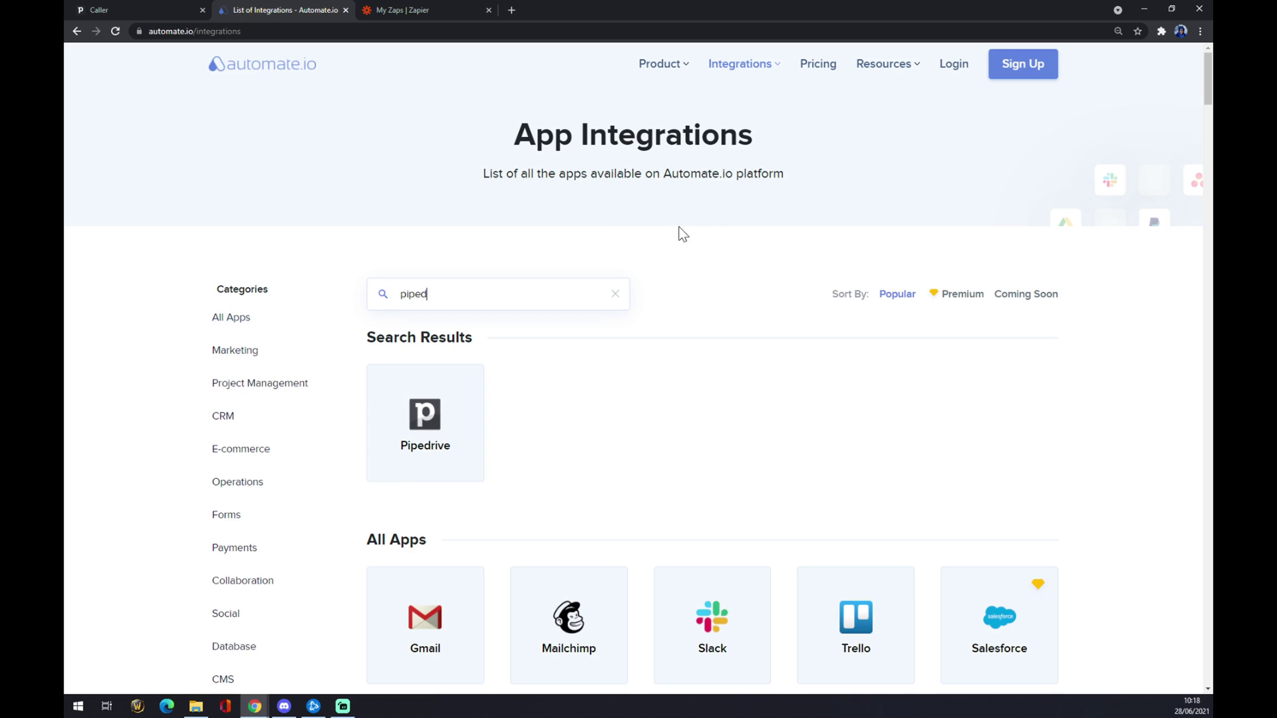
left_click(407, 462)
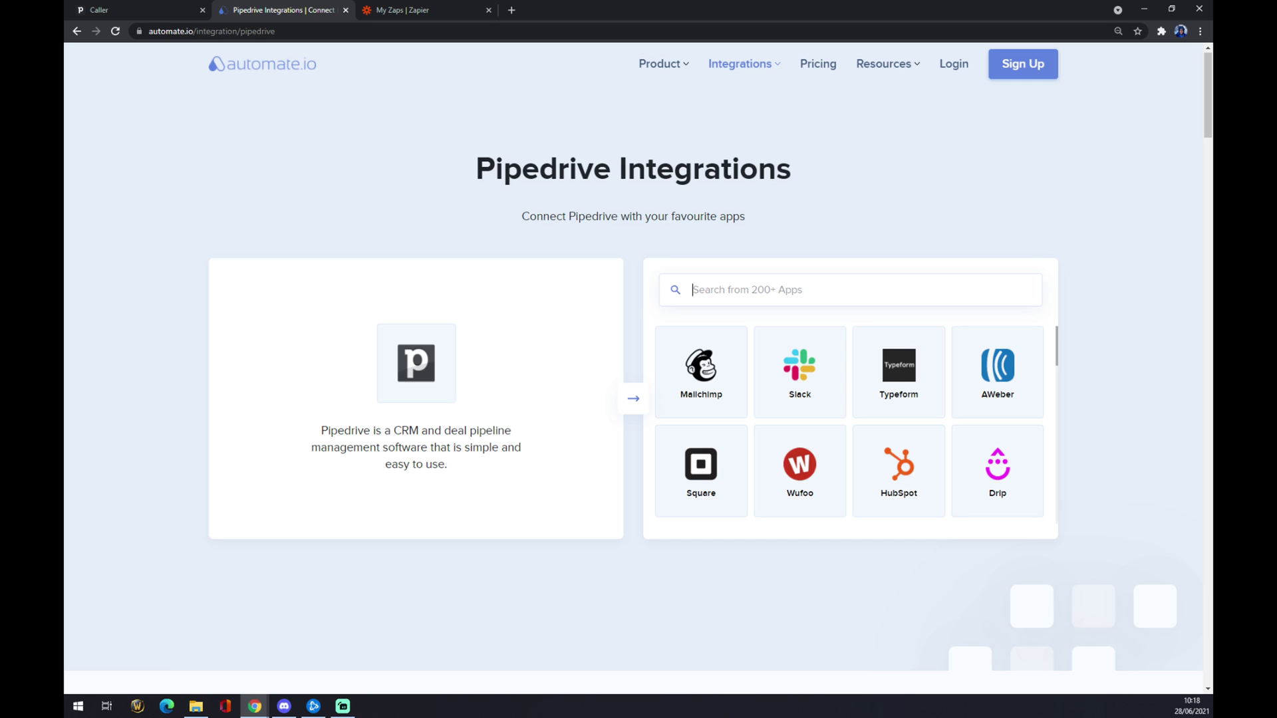
type("quick")
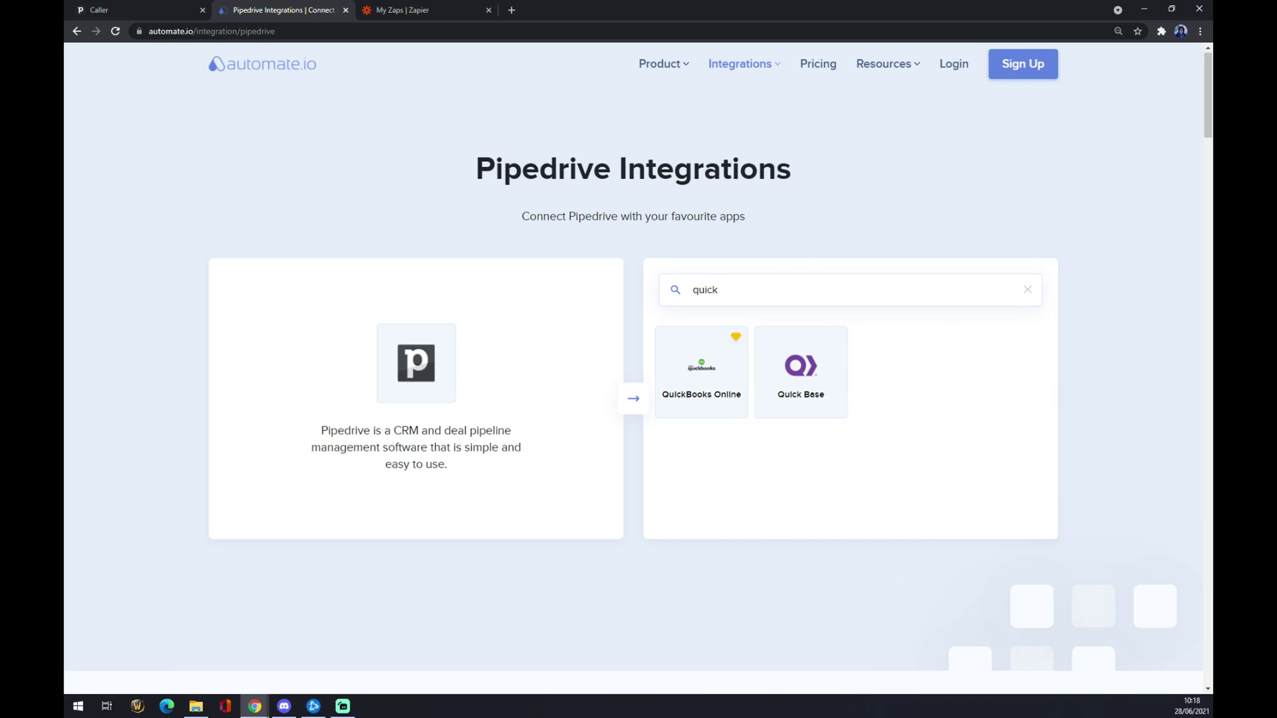
Step: Open the Pipedrive + QuickBooks Online integration and browse its trigger and action lists
left_click(727, 375)
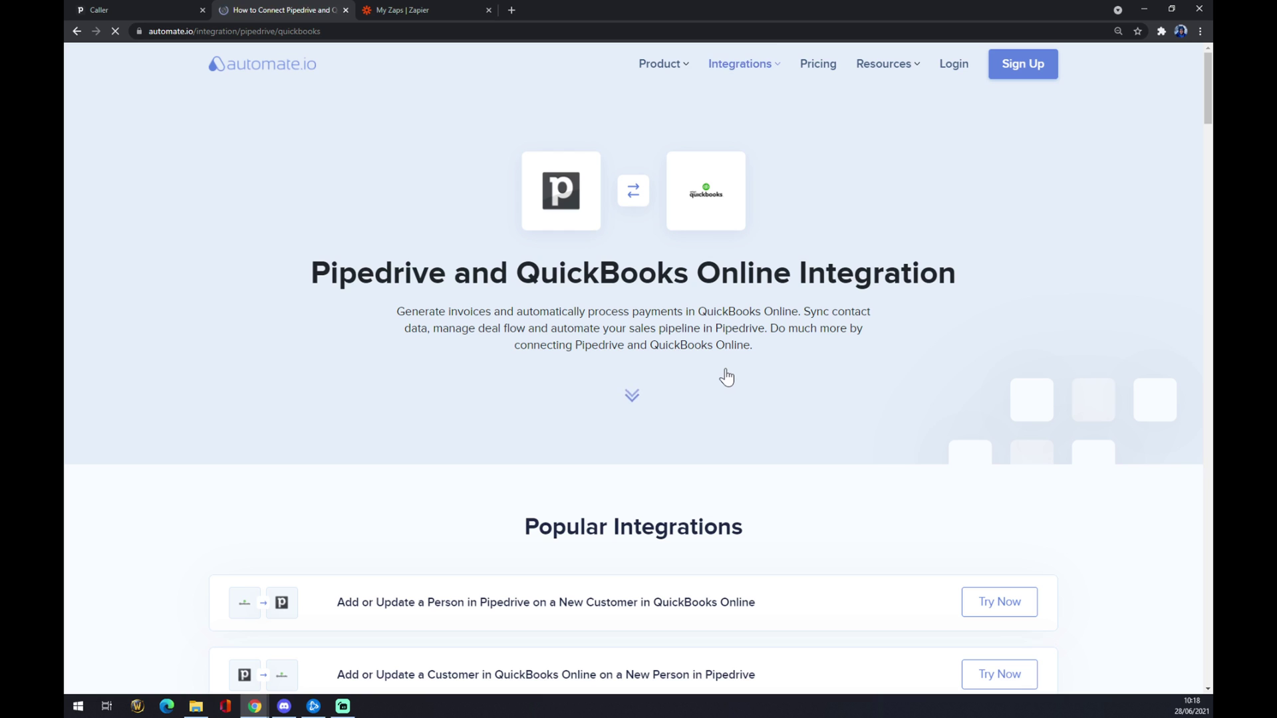
scroll(725, 339, "down", 5)
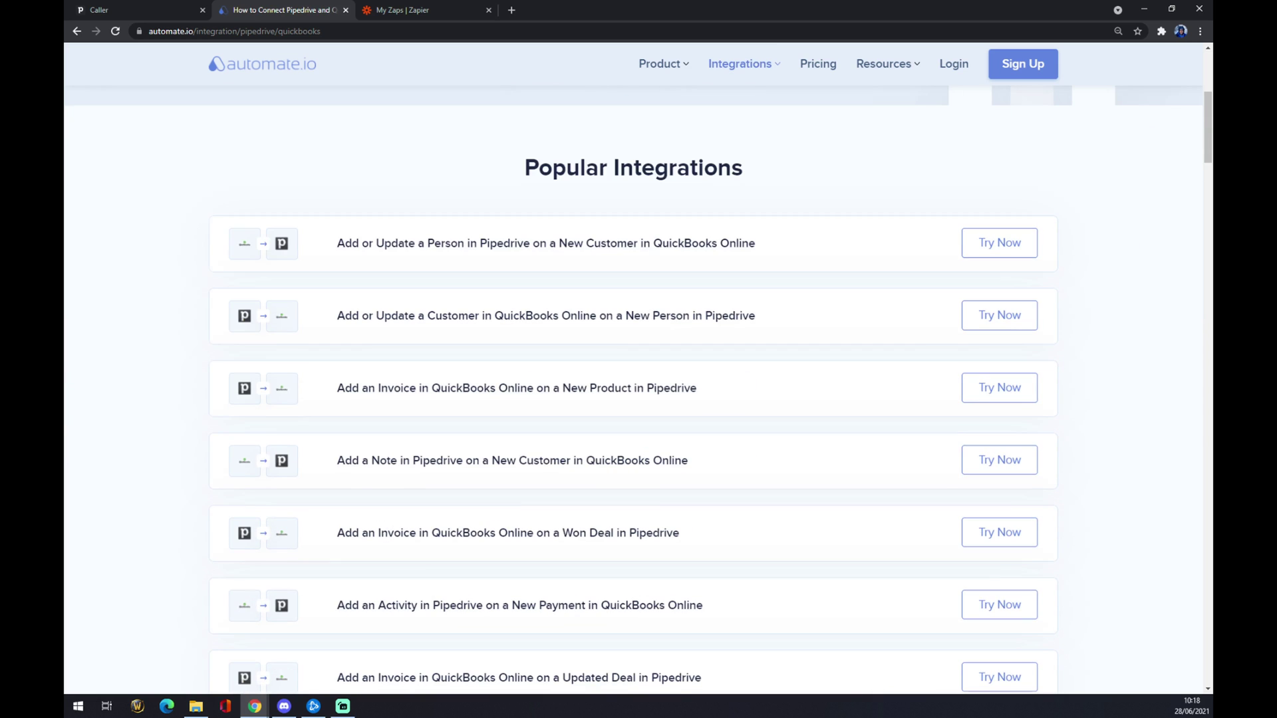
left_click_drag(505, 133, 787, 171)
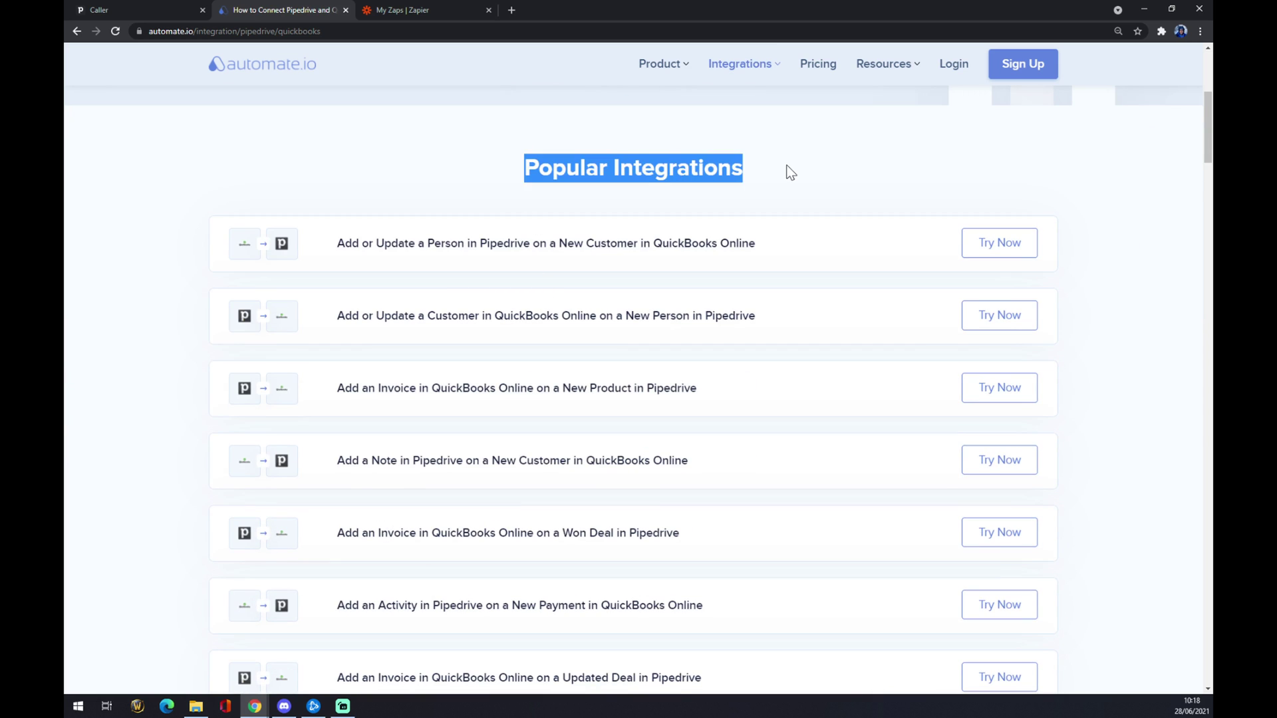
scroll(787, 168, "down", 4)
scroll(787, 167, "up", 1)
scroll(725, 187, "up", 3)
scroll(254, 219, "down", 2)
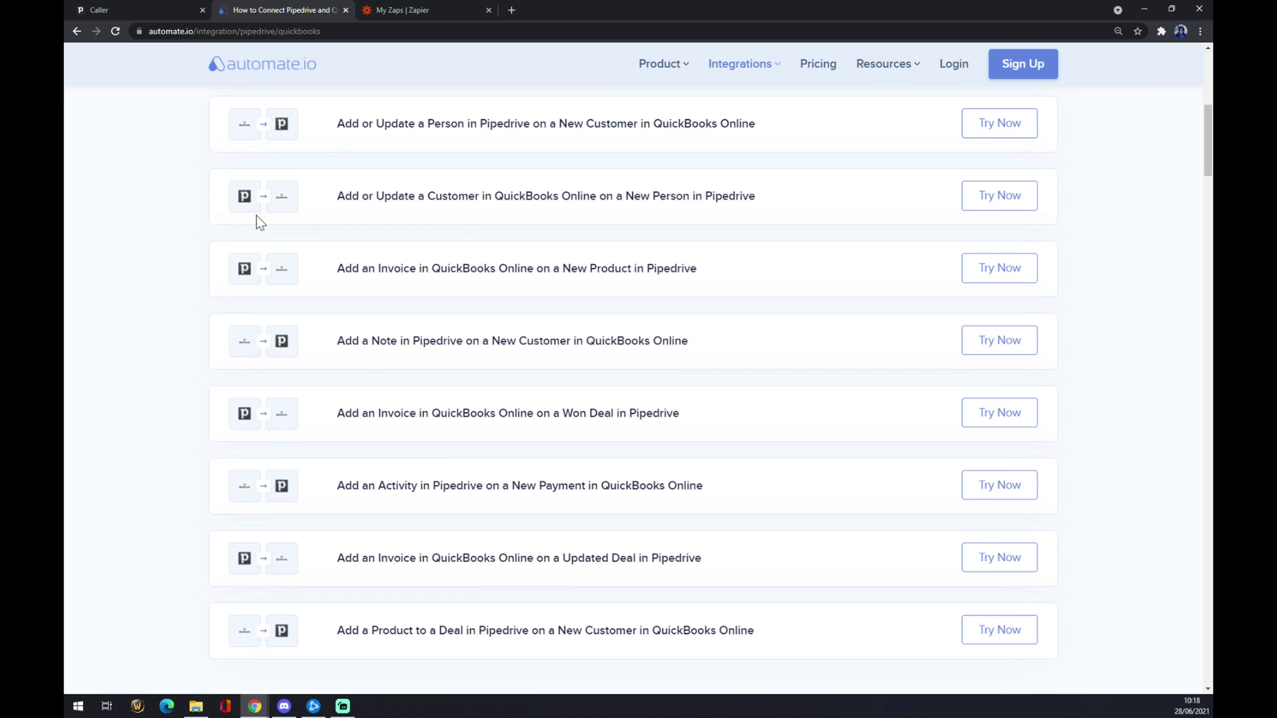
scroll(400, 316, "down", 6)
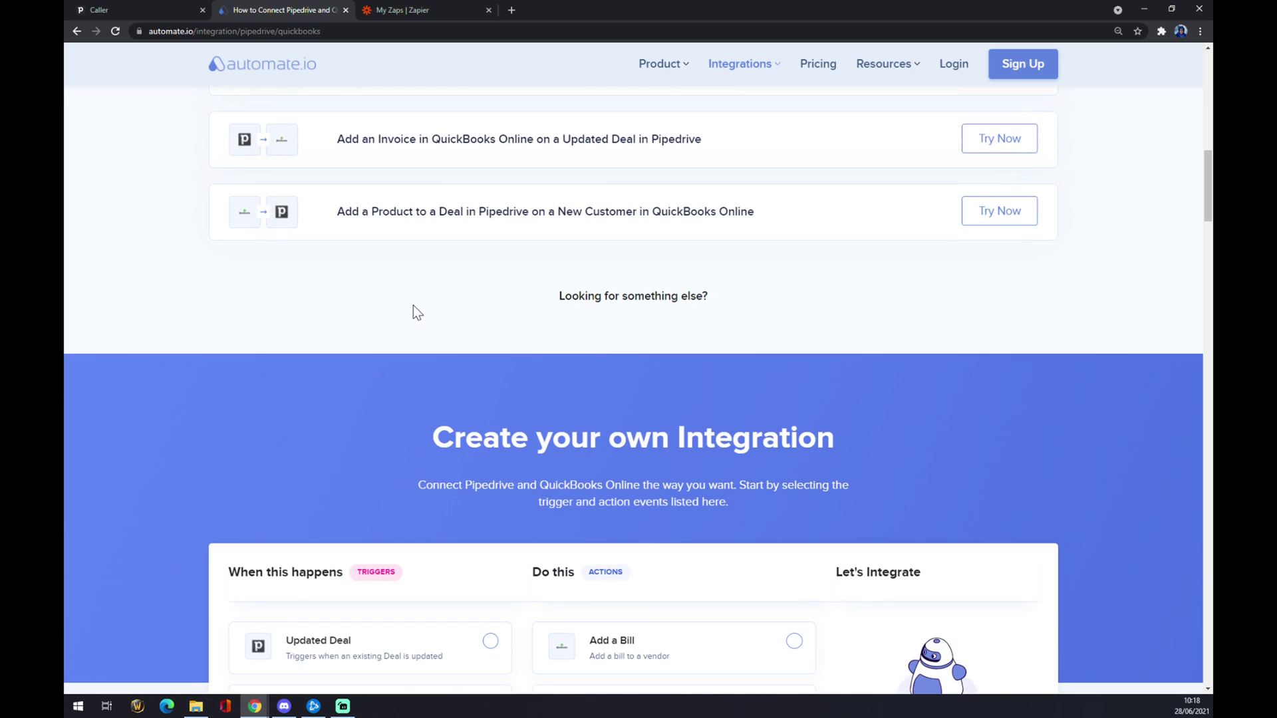
scroll(419, 319, "down", 1)
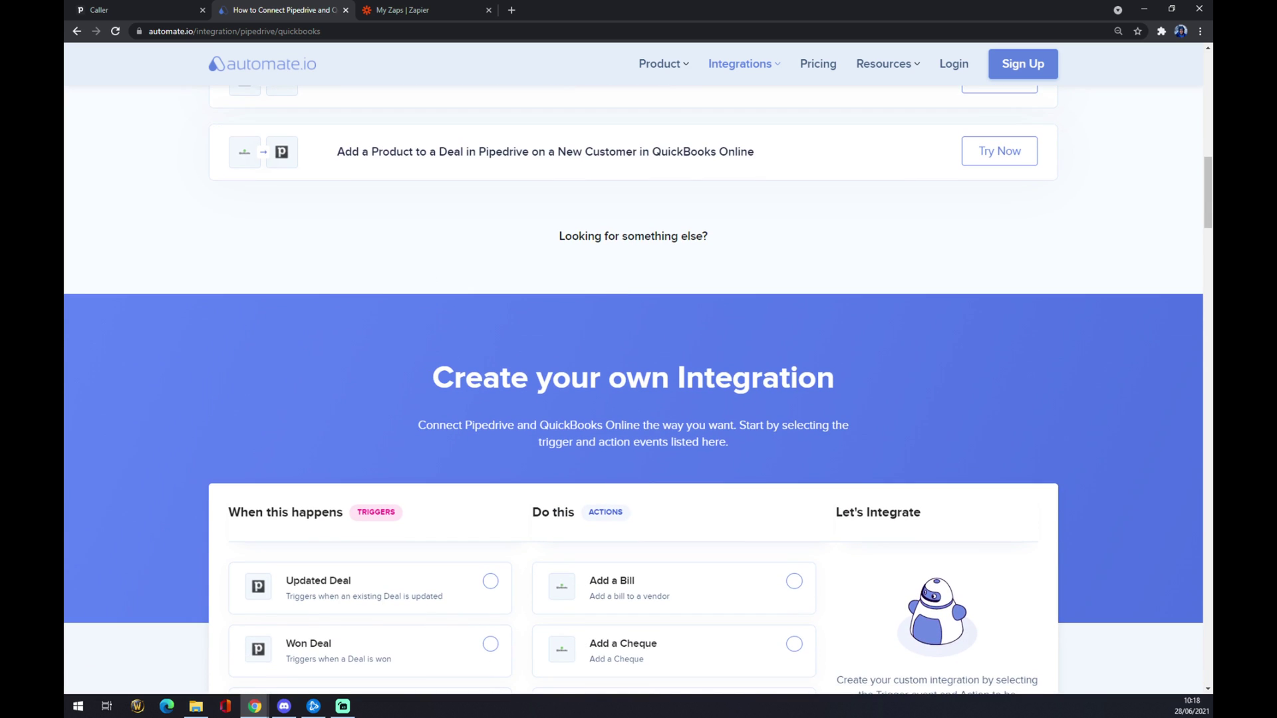
scroll(698, 375, "down", 5)
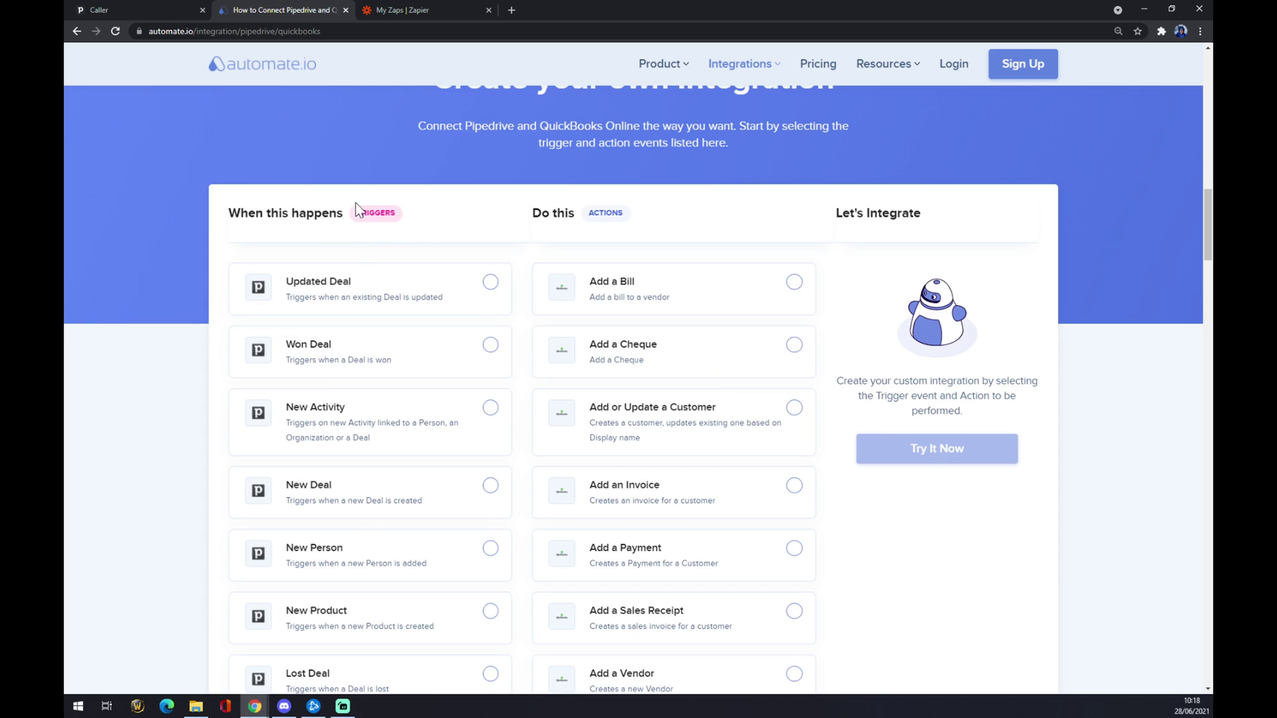
Step: Select Updated Deal as the Pipedrive trigger
left_click_drag(354, 213, 422, 217)
scroll(385, 280, "down", 3)
scroll(384, 279, "up", 2)
left_click(365, 243)
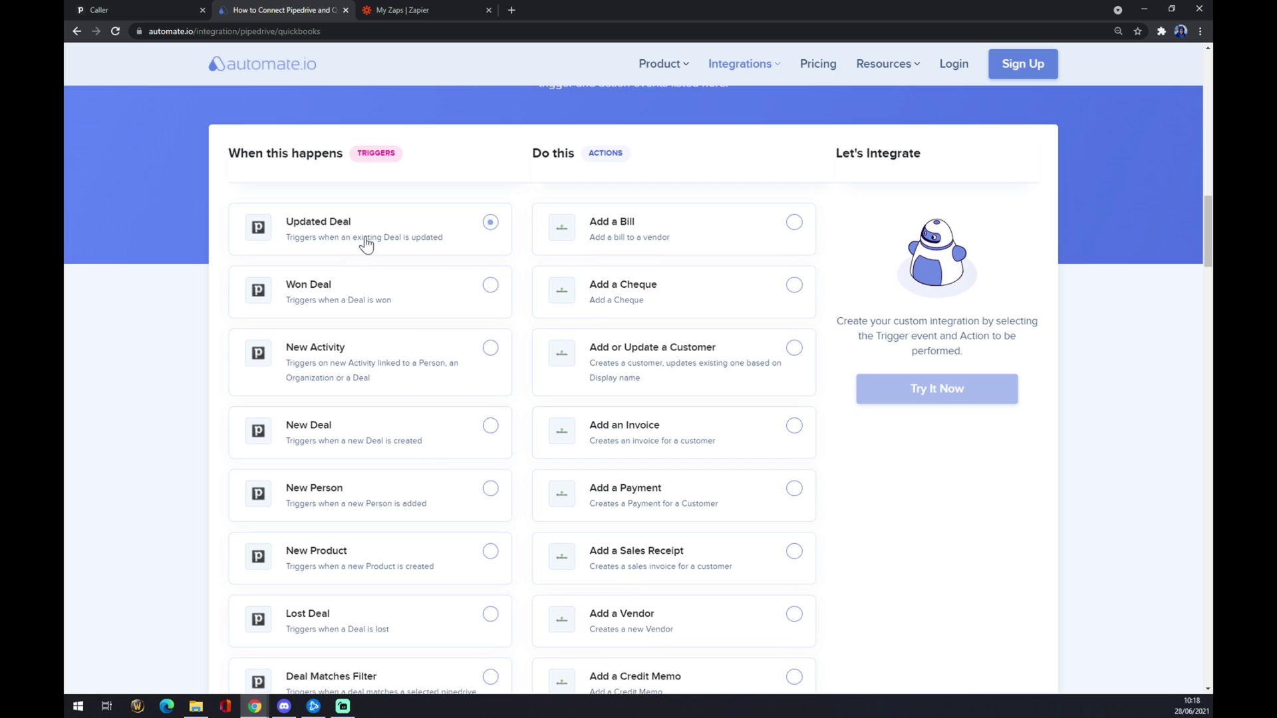
scroll(365, 244, "down", 12)
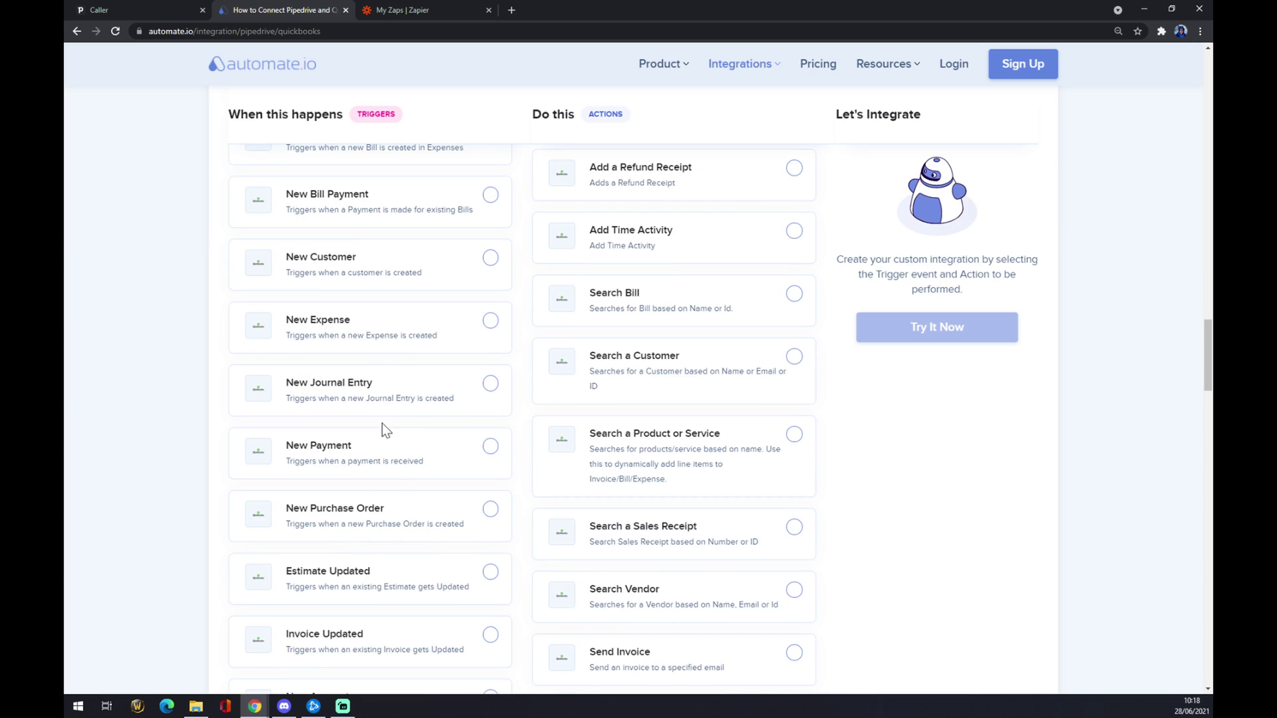
scroll(389, 412, "up", 12)
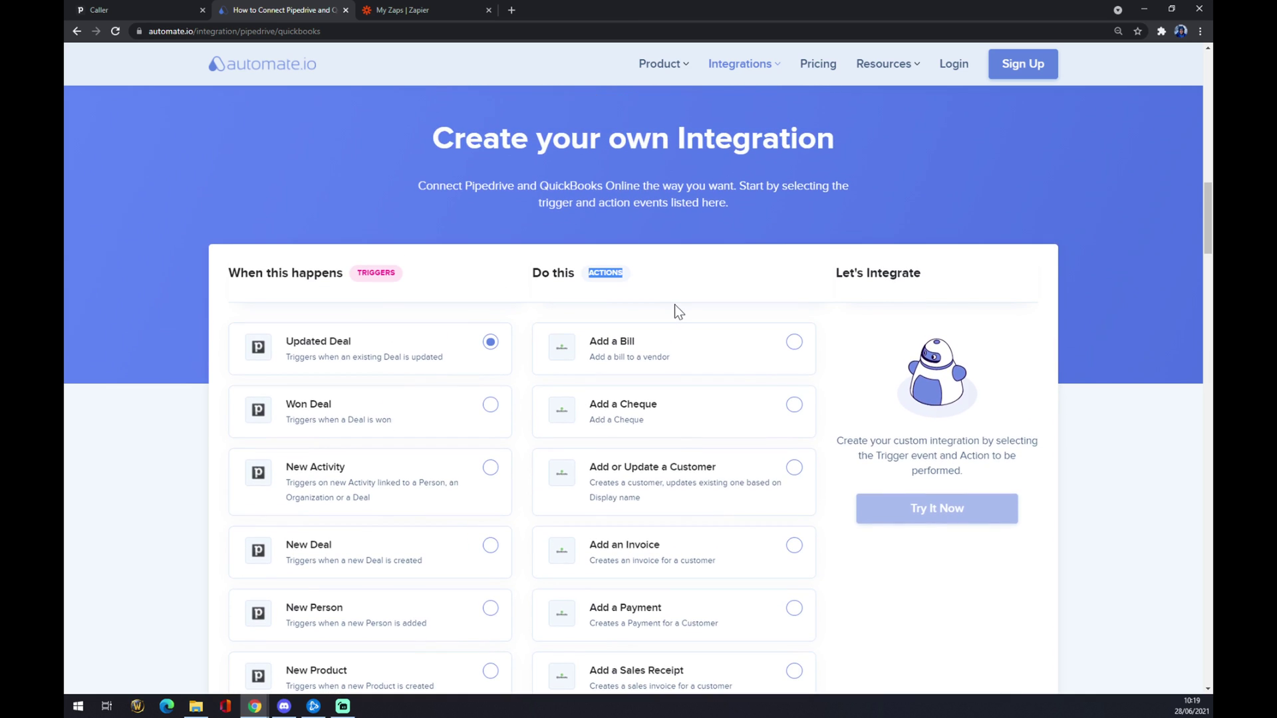
Step: Choose Add a Bill as the QuickBooks action, dismiss the sign-up popup, and go to Zapier's My Zaps
left_click(687, 353)
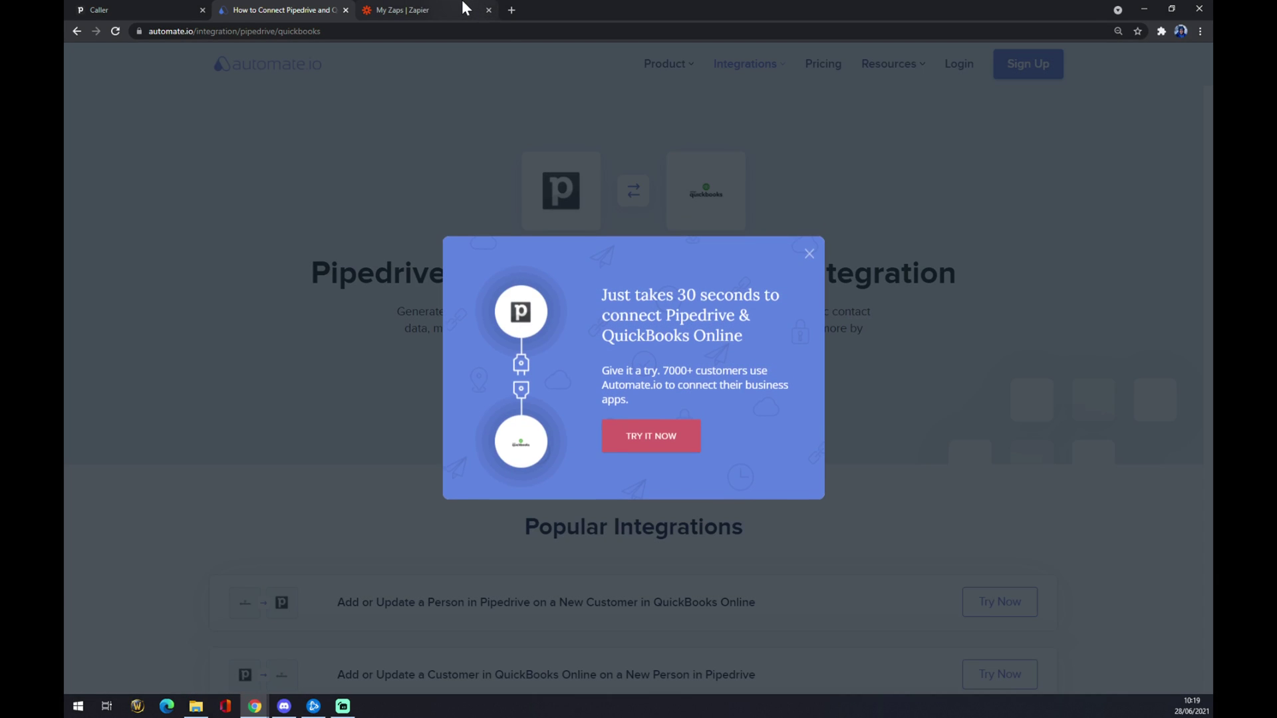
left_click(808, 262)
left_click(395, 8)
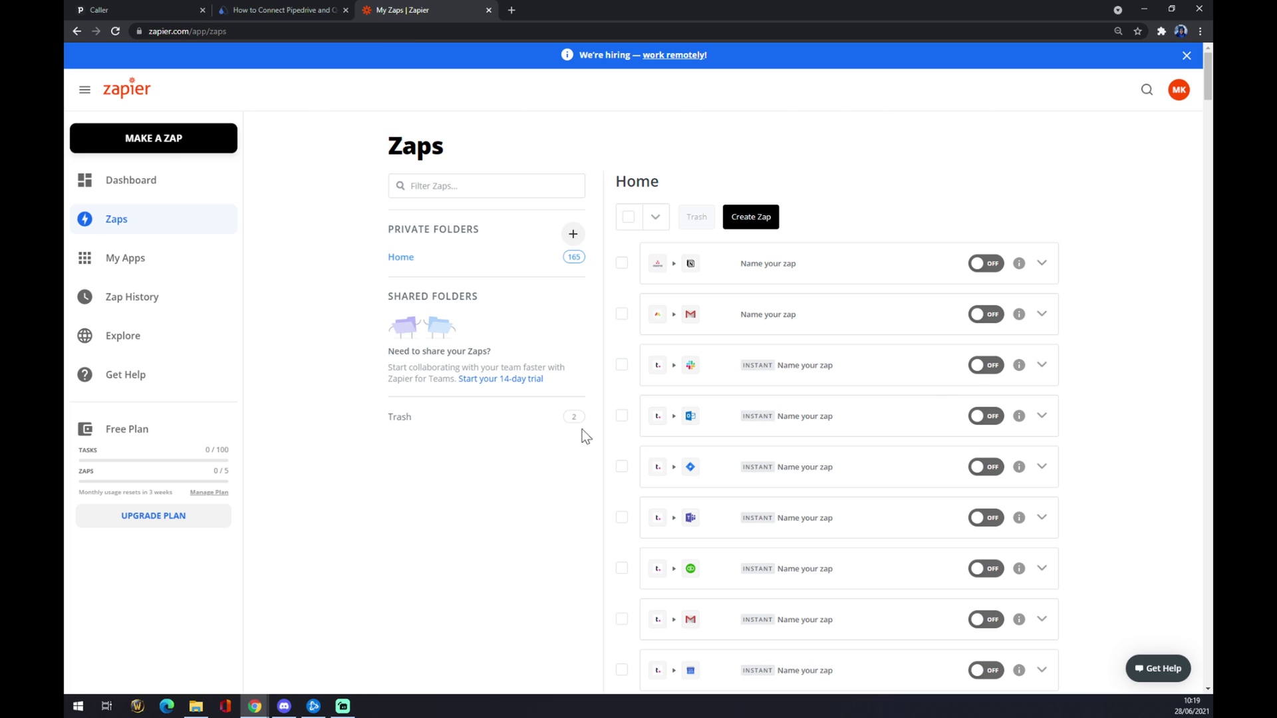
Step: Create a new zap, leave its name unchanged, and reload the editor until the trigger step loads
left_click(197, 146)
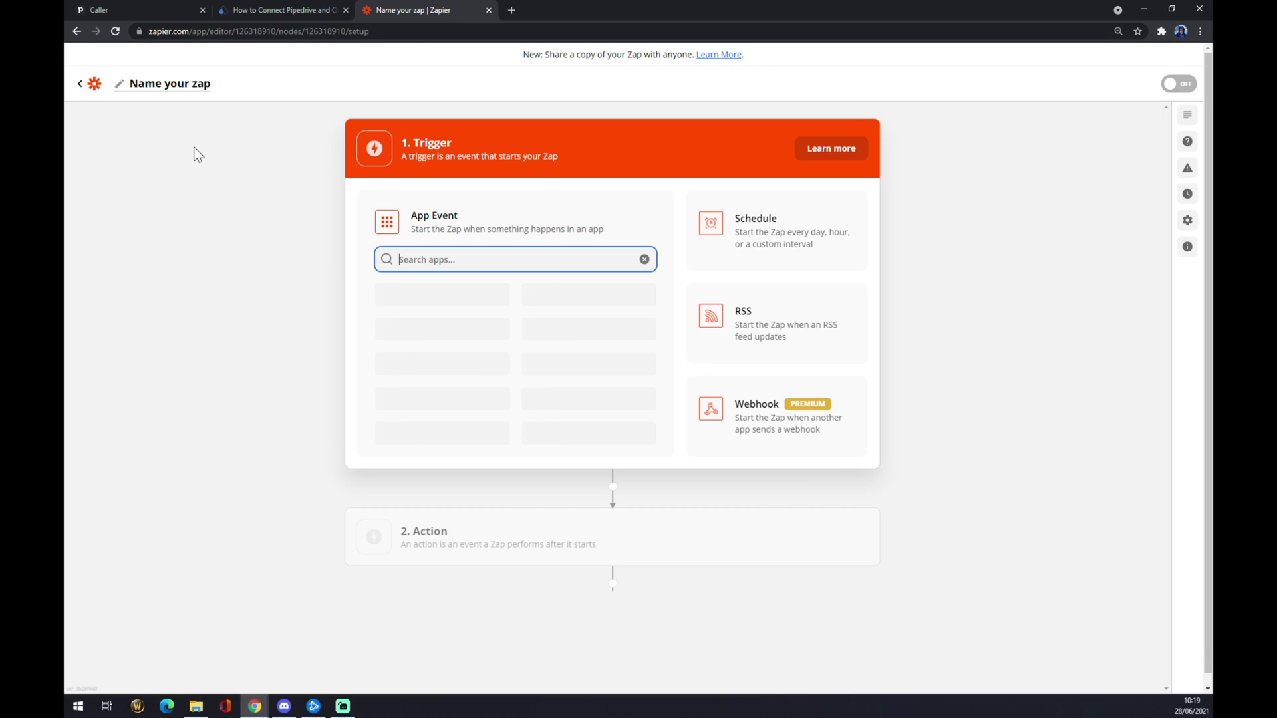
left_click(177, 91)
left_click(243, 145)
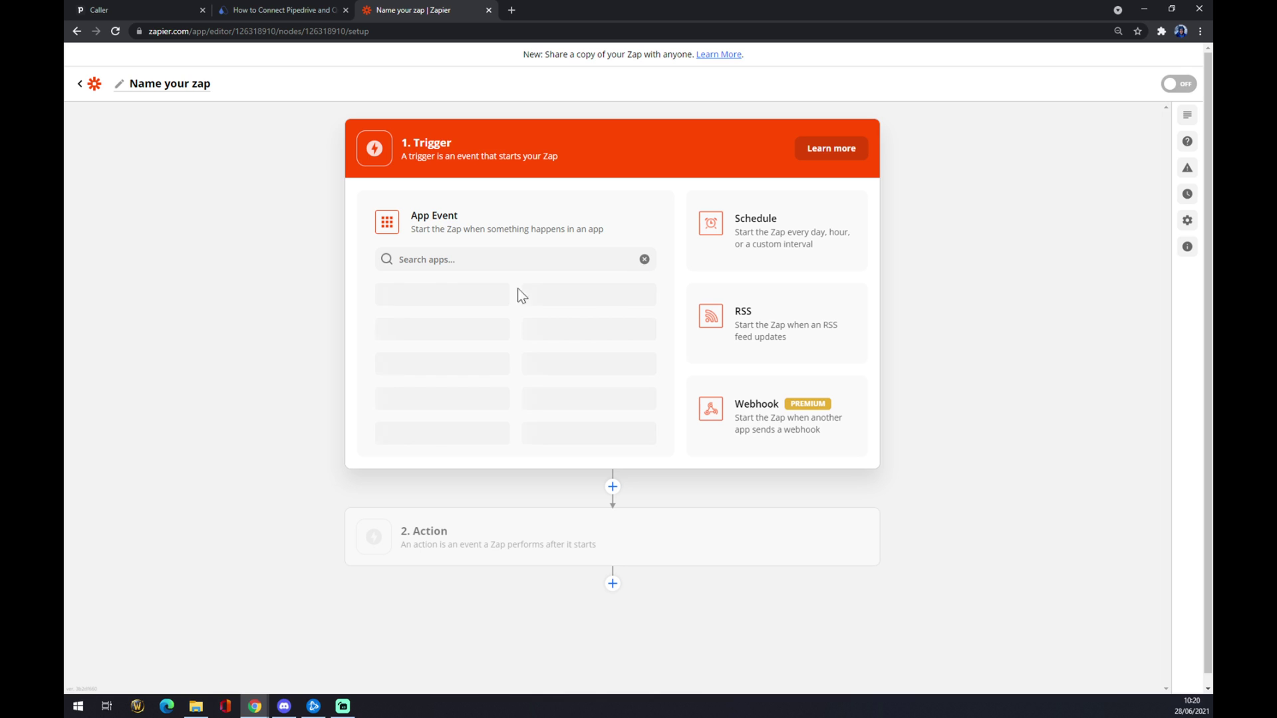
left_click(203, 85)
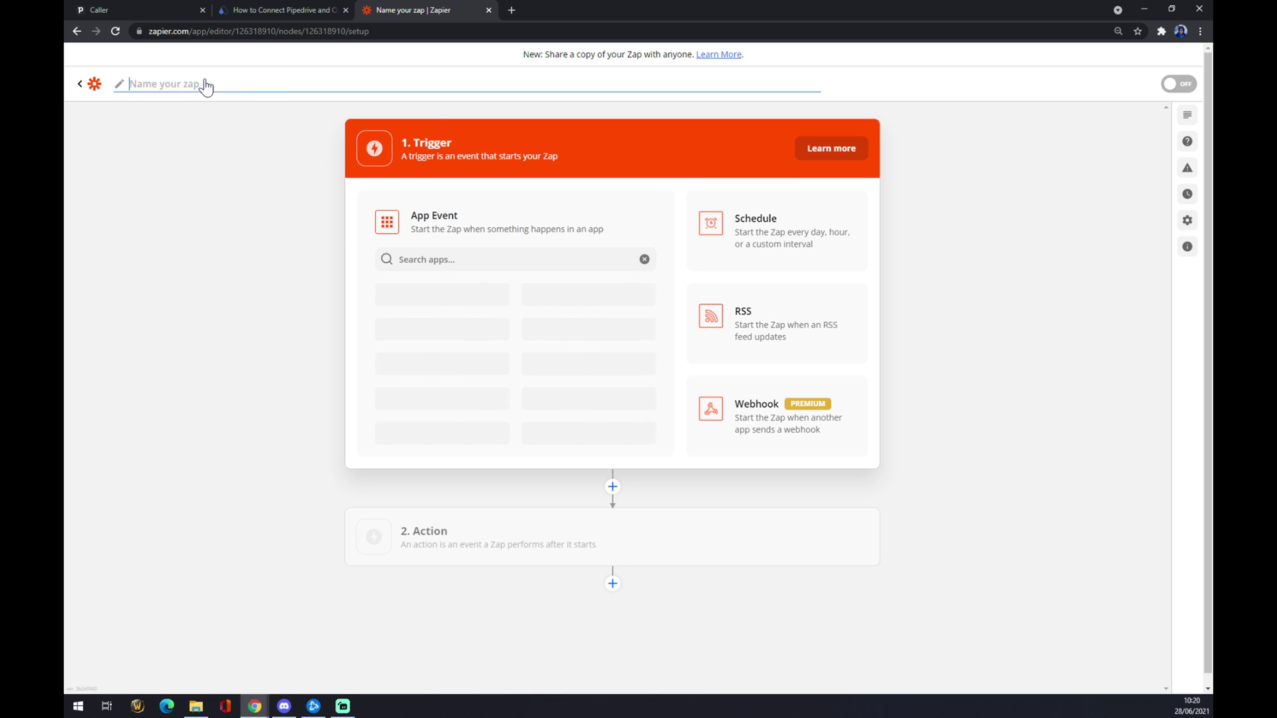
left_click(420, 191)
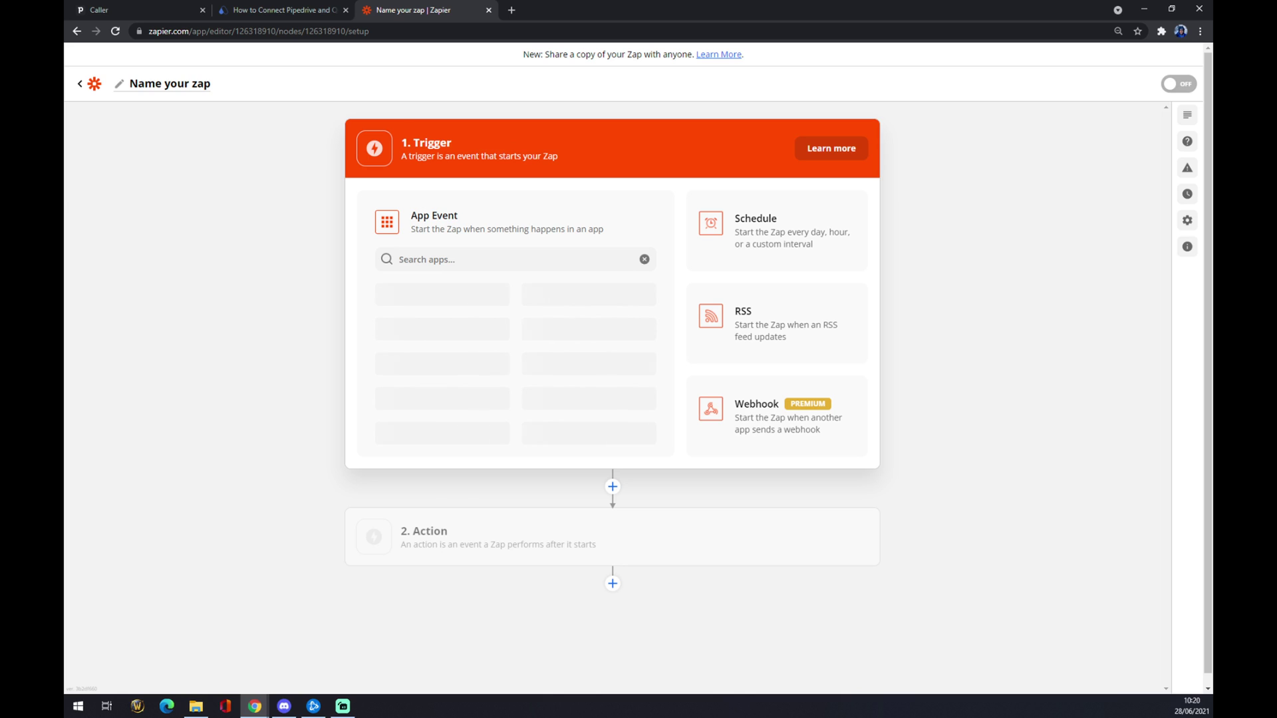
left_click(117, 35)
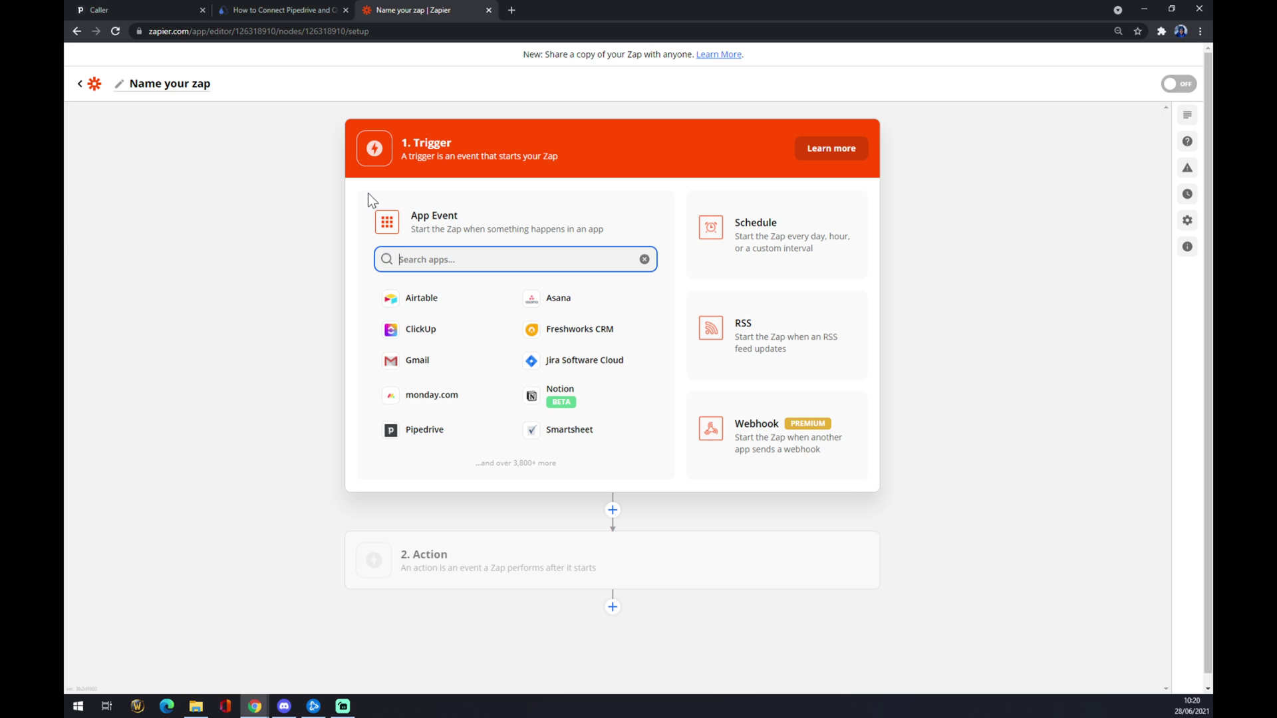
Step: Set the trigger to Pipedrive New Deal using the existing Pipedrive account
type("pip")
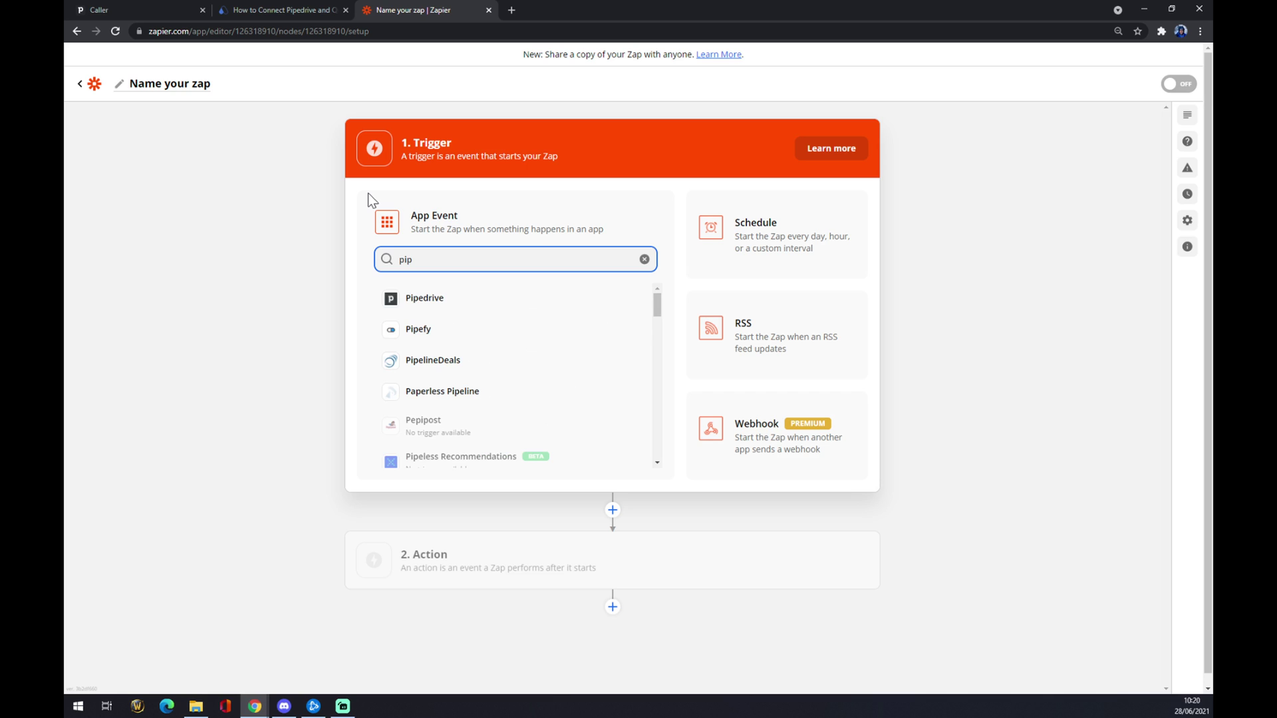
left_click(458, 297)
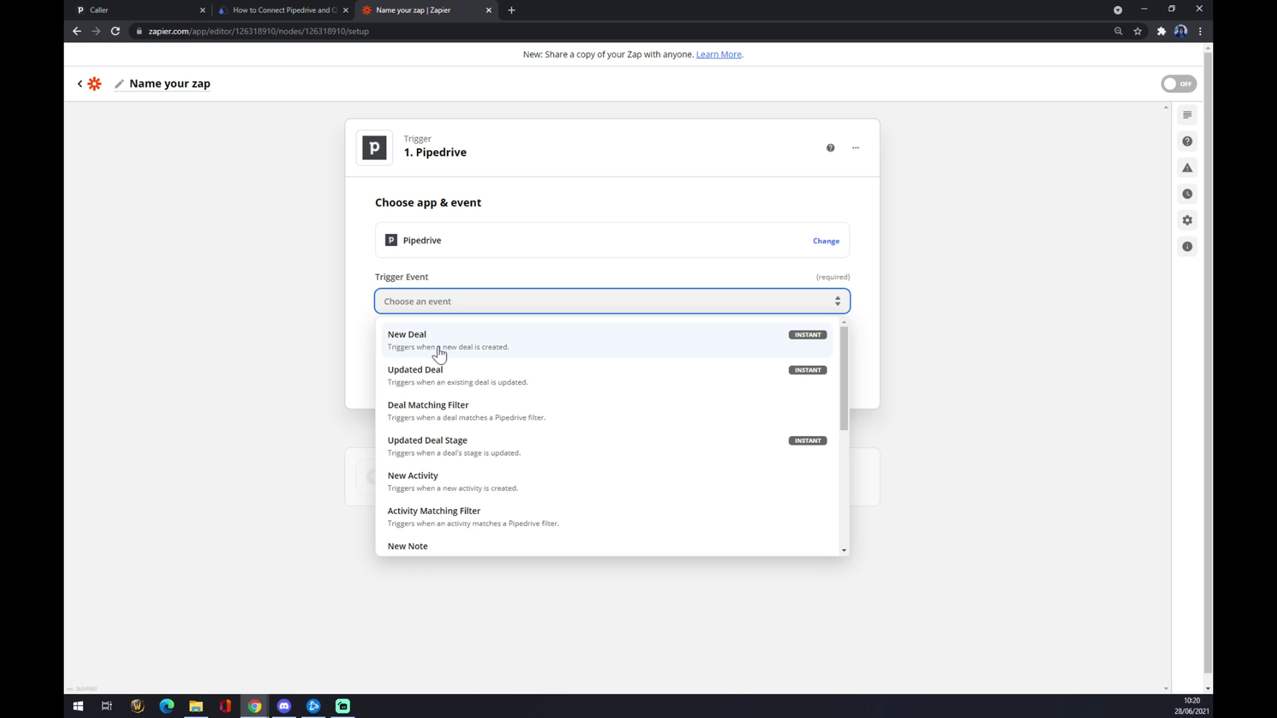
left_click(439, 353)
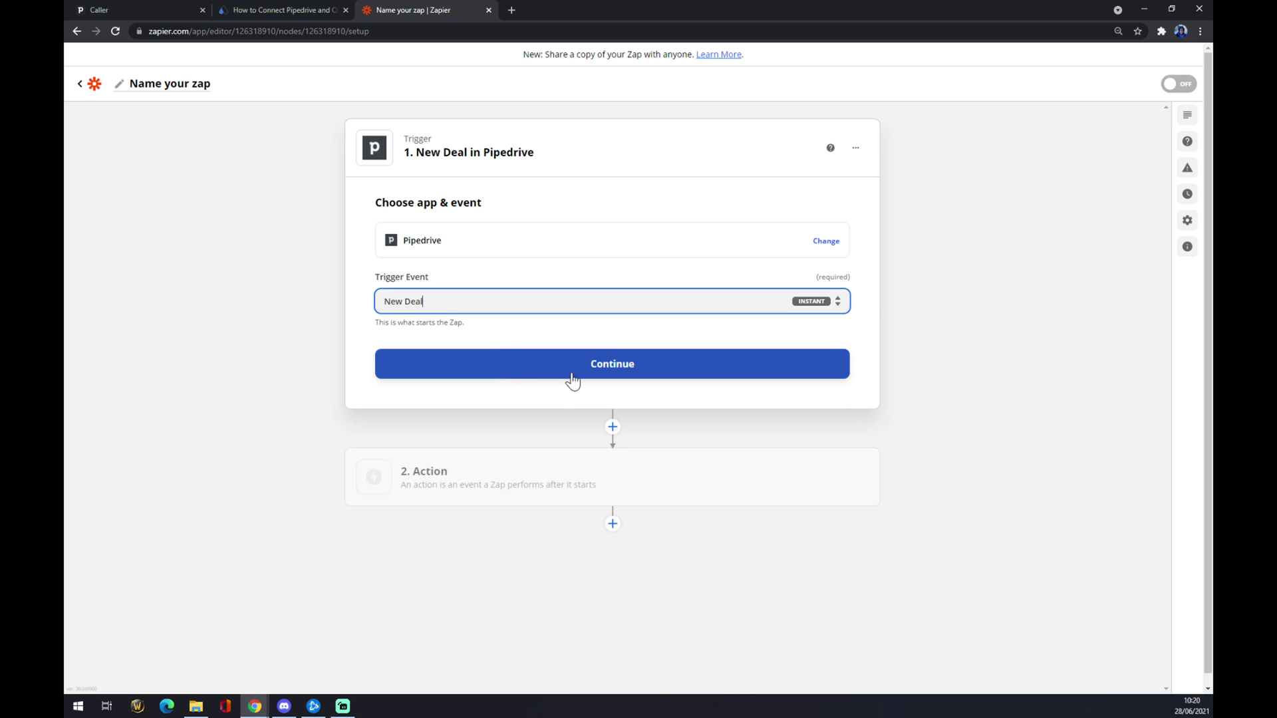
left_click(570, 378)
left_click(436, 285)
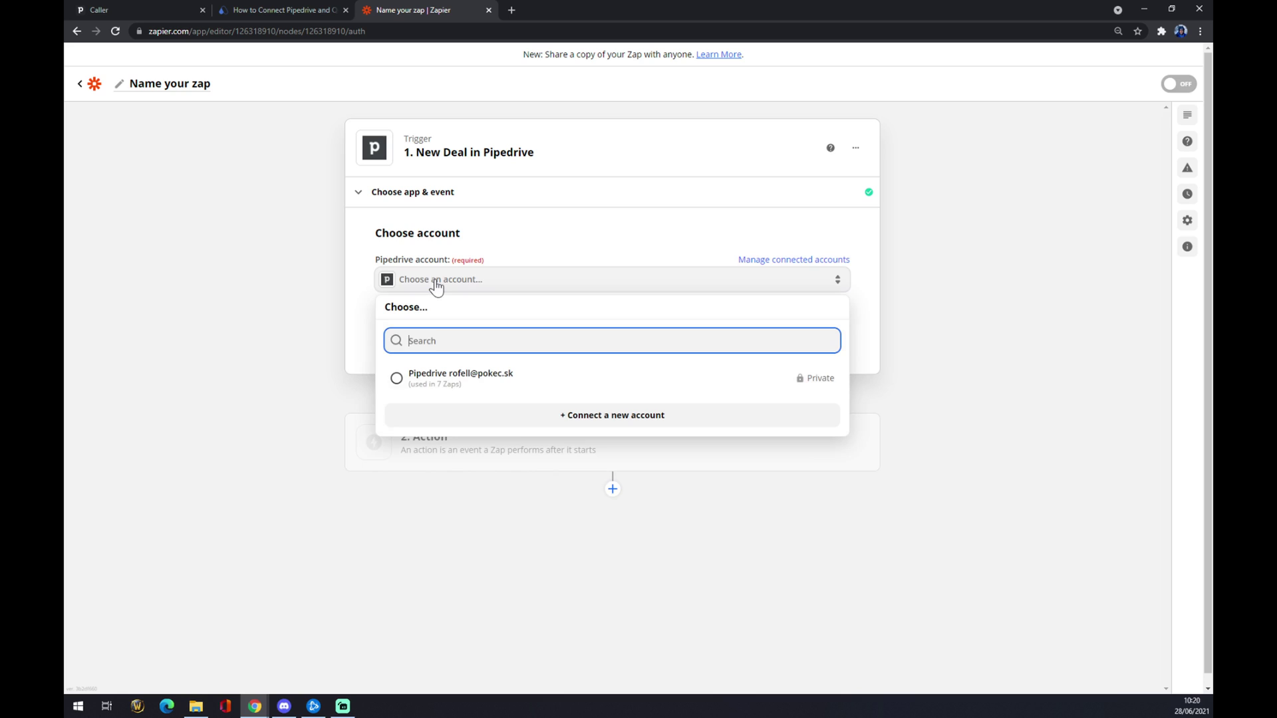
left_click(465, 387)
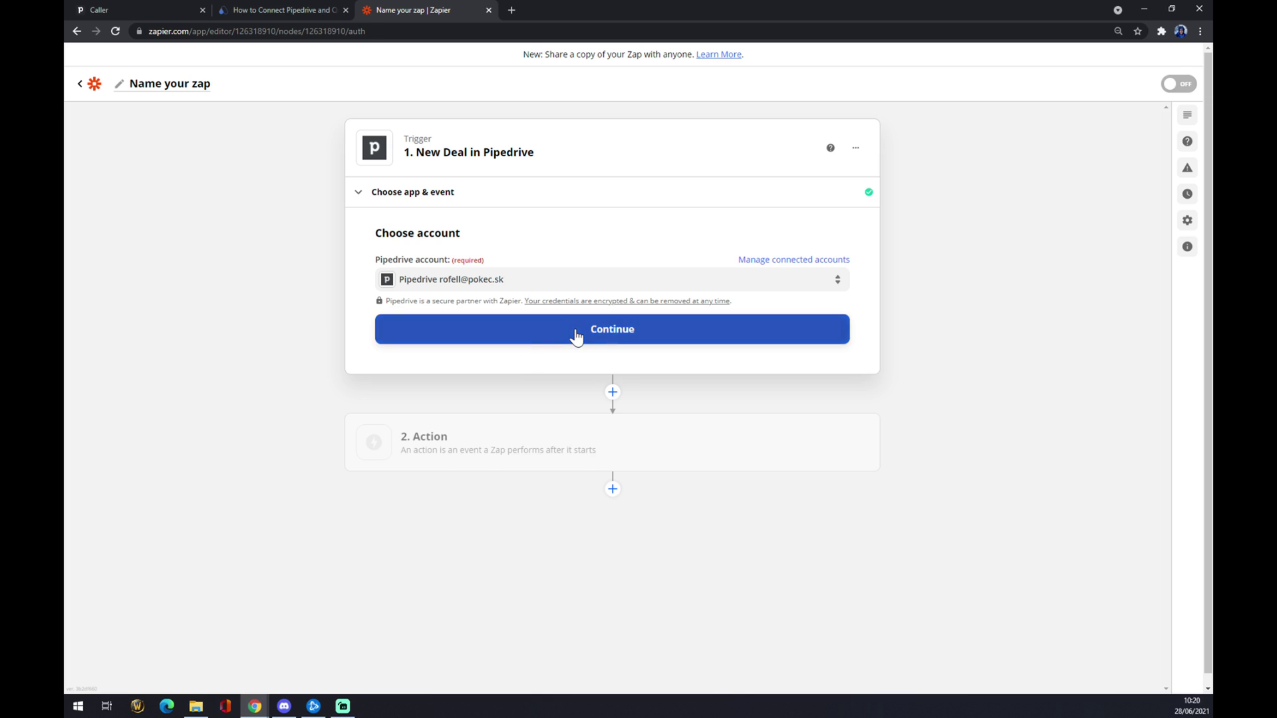
left_click(574, 337)
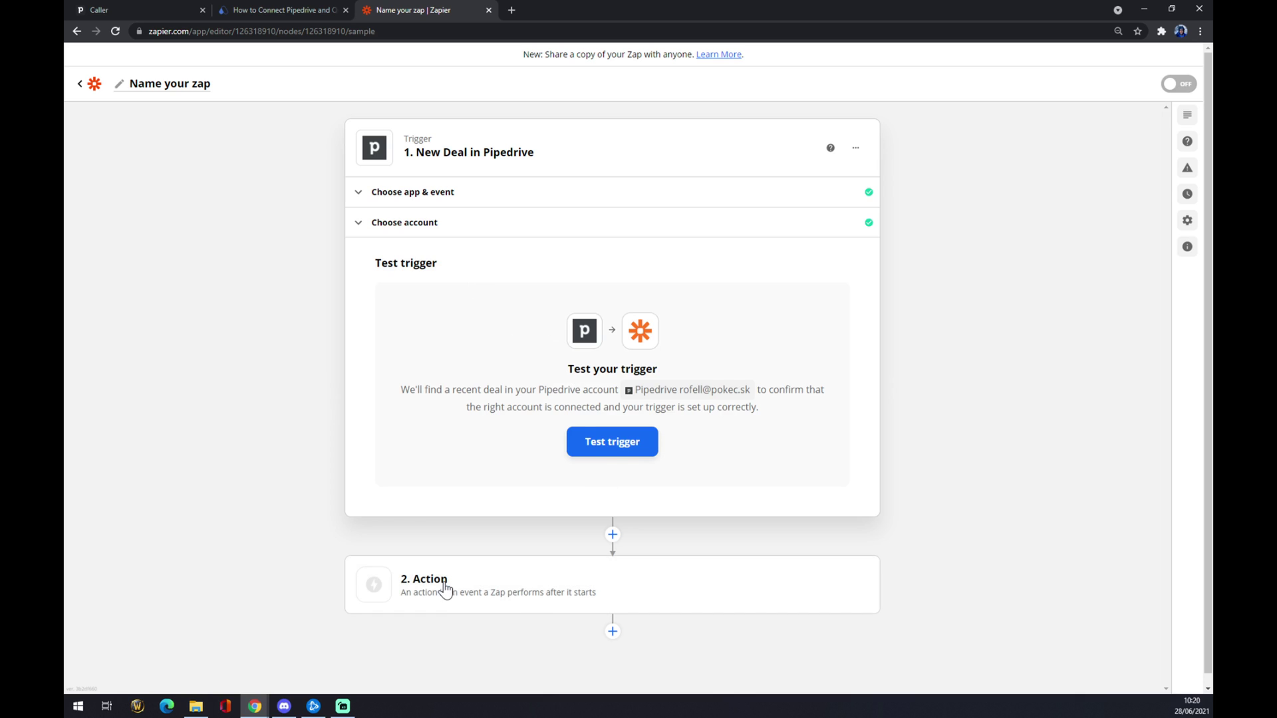
Step: Set the action to QuickBooks Online Create Product/Service and continue to account sign-in
left_click(444, 588)
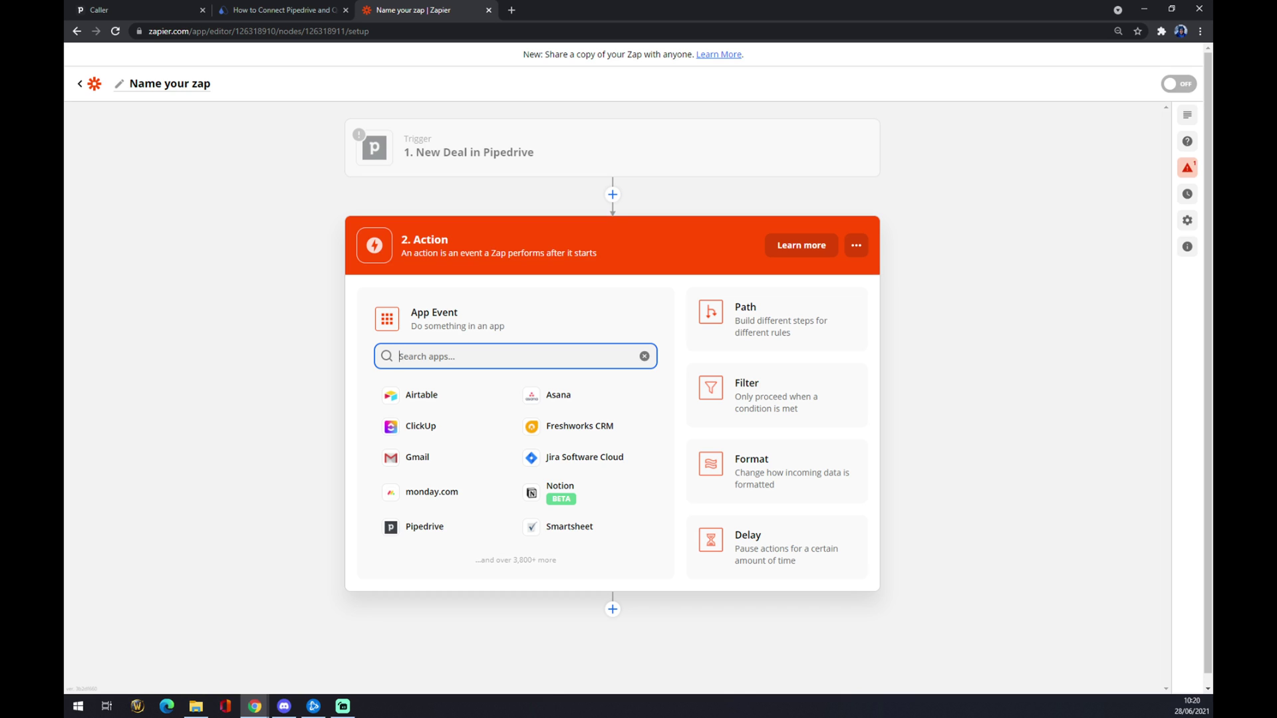
type("quick")
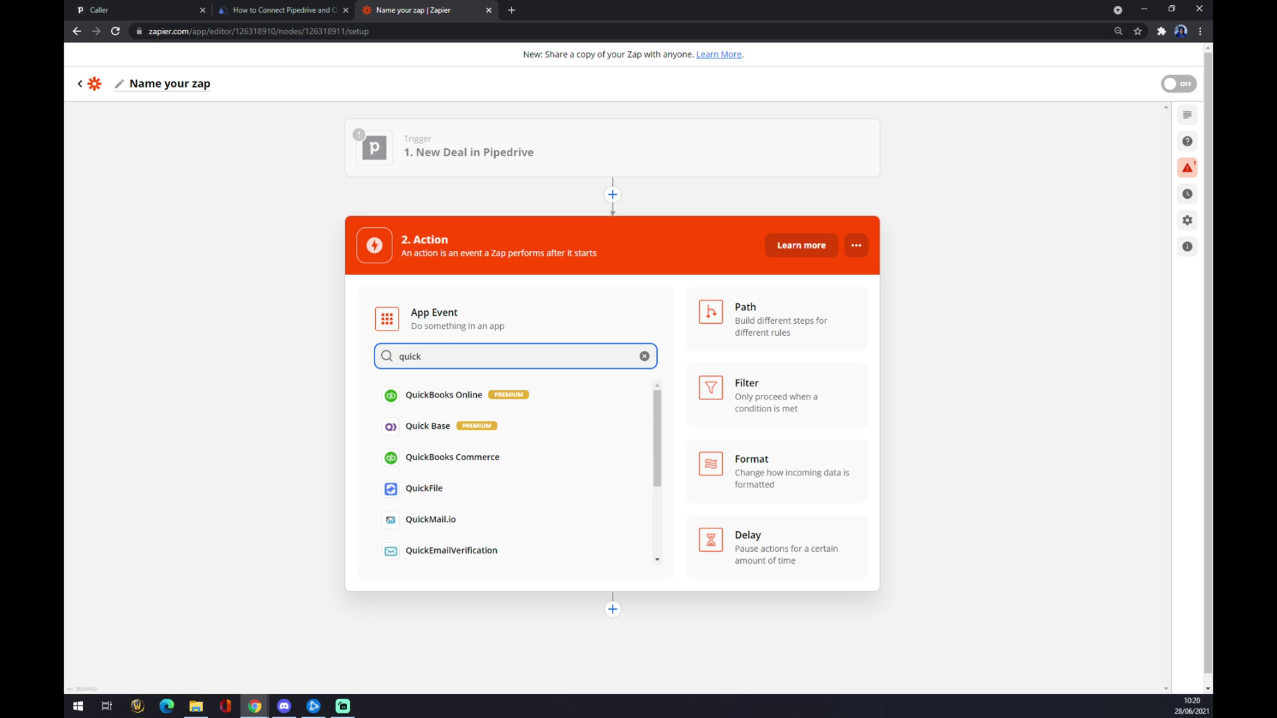
left_click(442, 396)
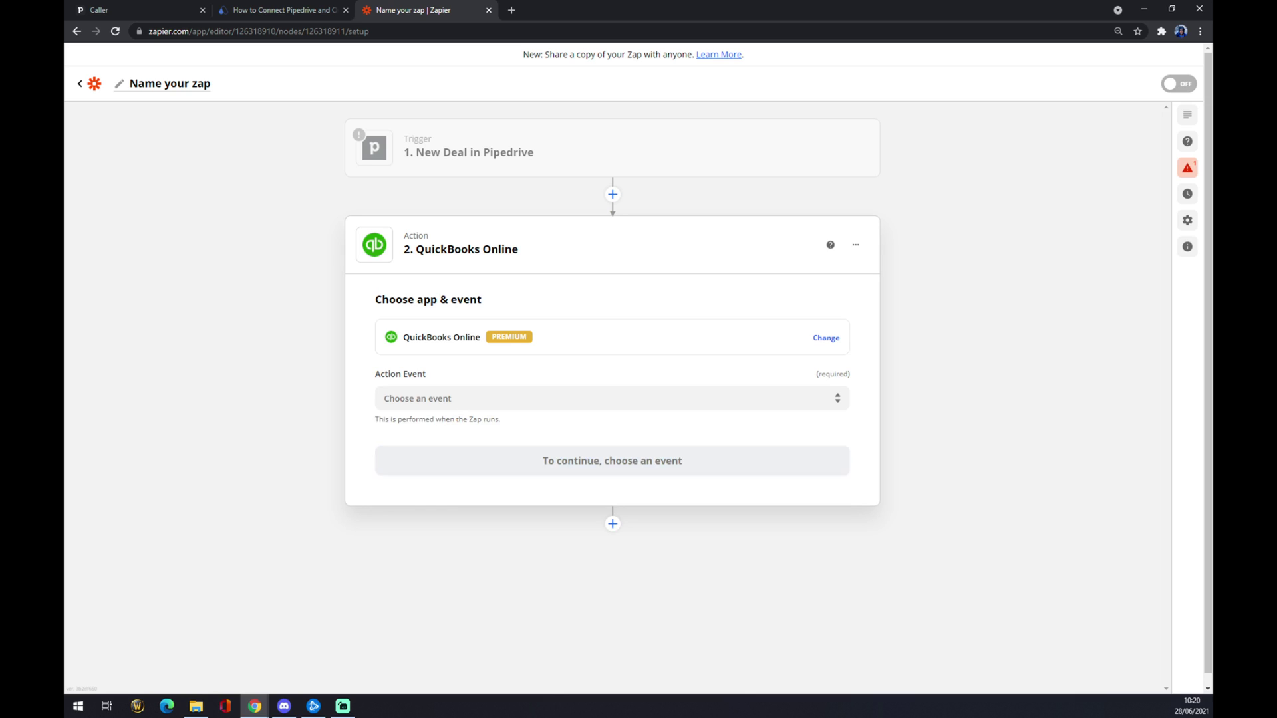
left_click(442, 398)
left_click(452, 443)
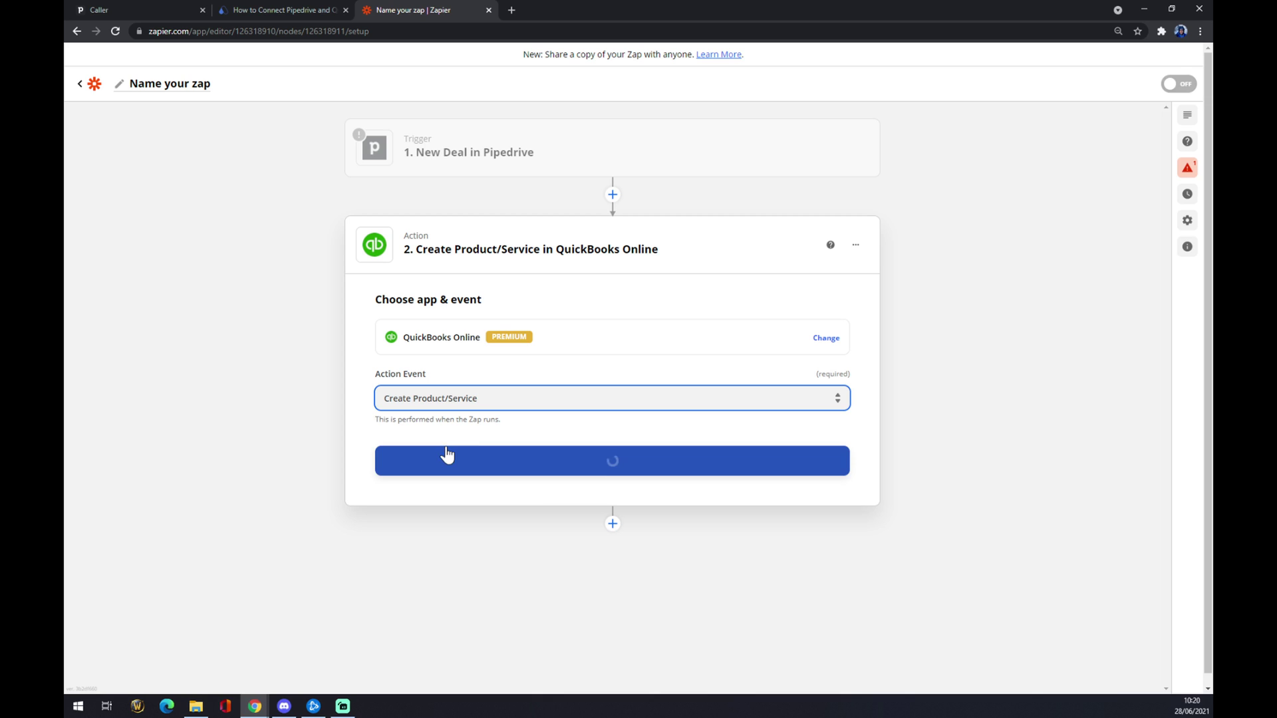
left_click(525, 462)
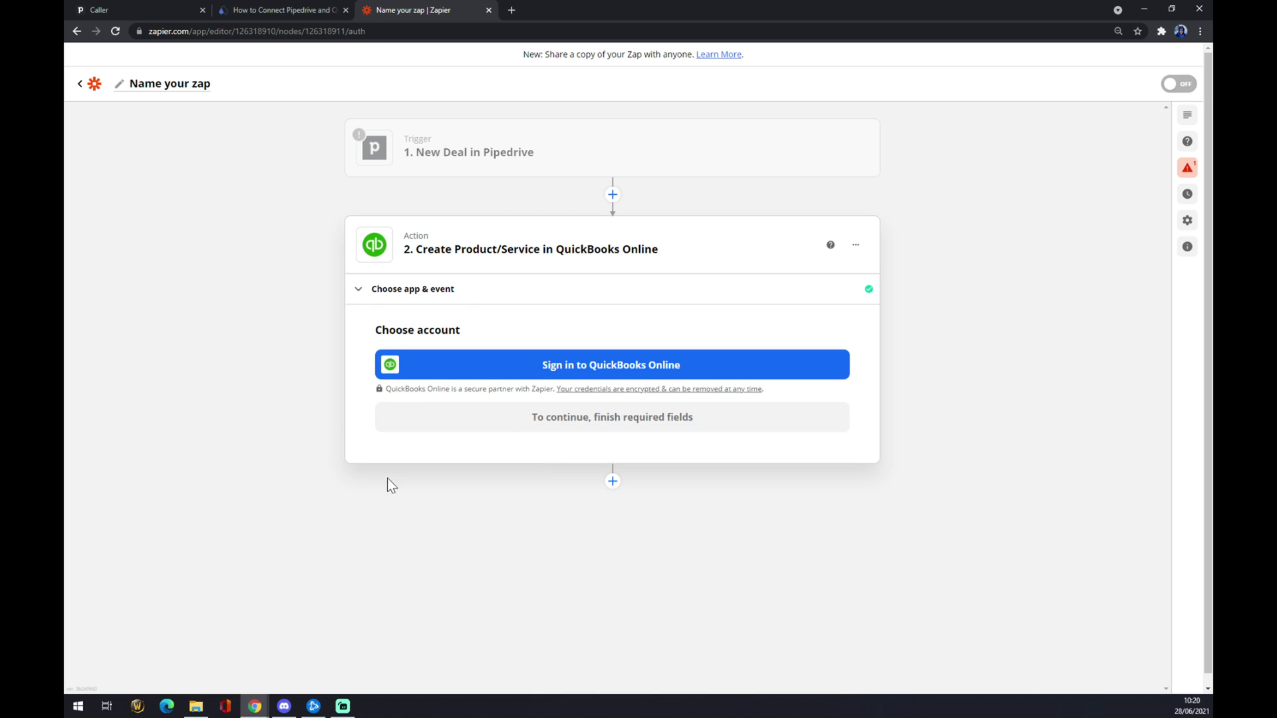